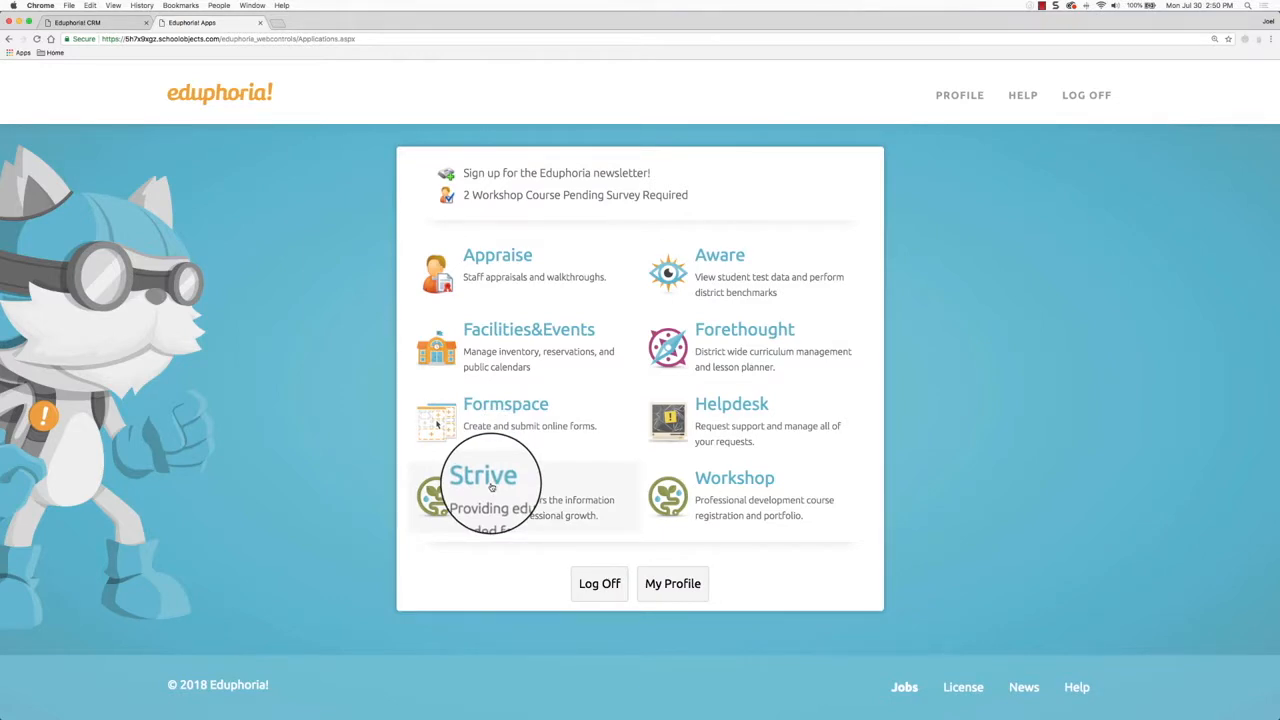
# - Open Strive and review the evaluation process from goal setting through the summative conference and other documents
pyautogui.click(506, 489)
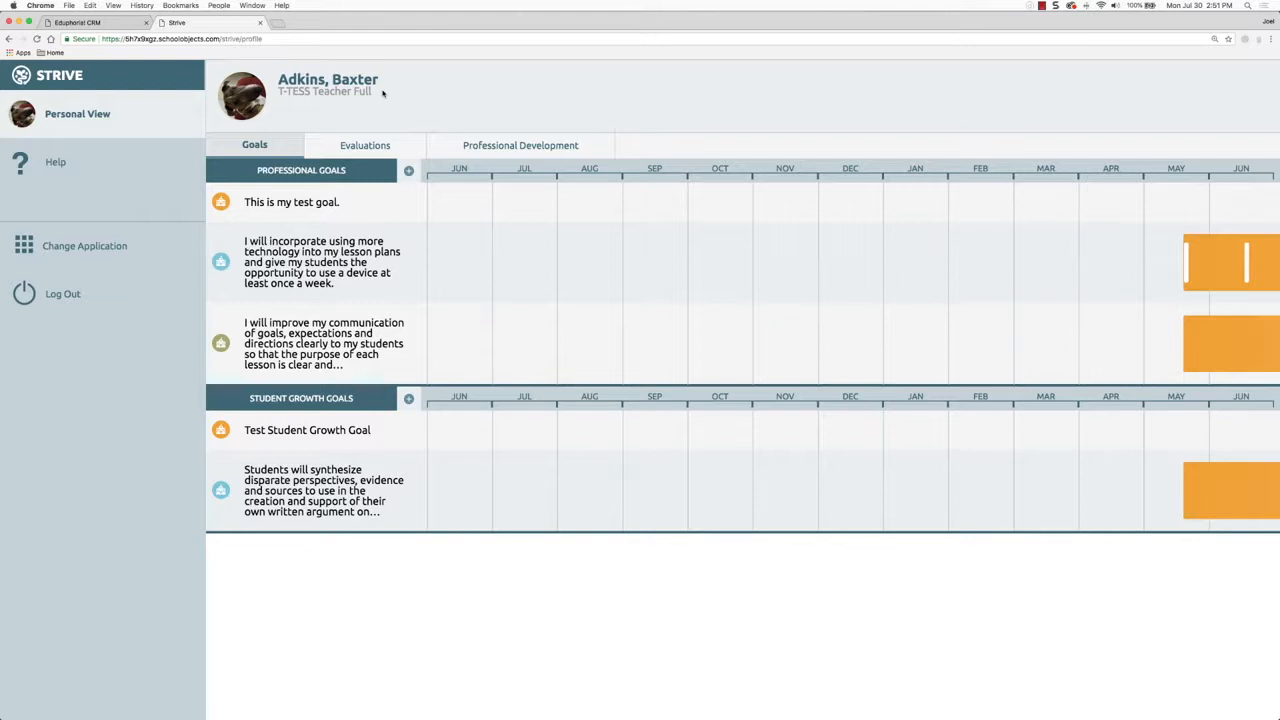
pyautogui.click(369, 146)
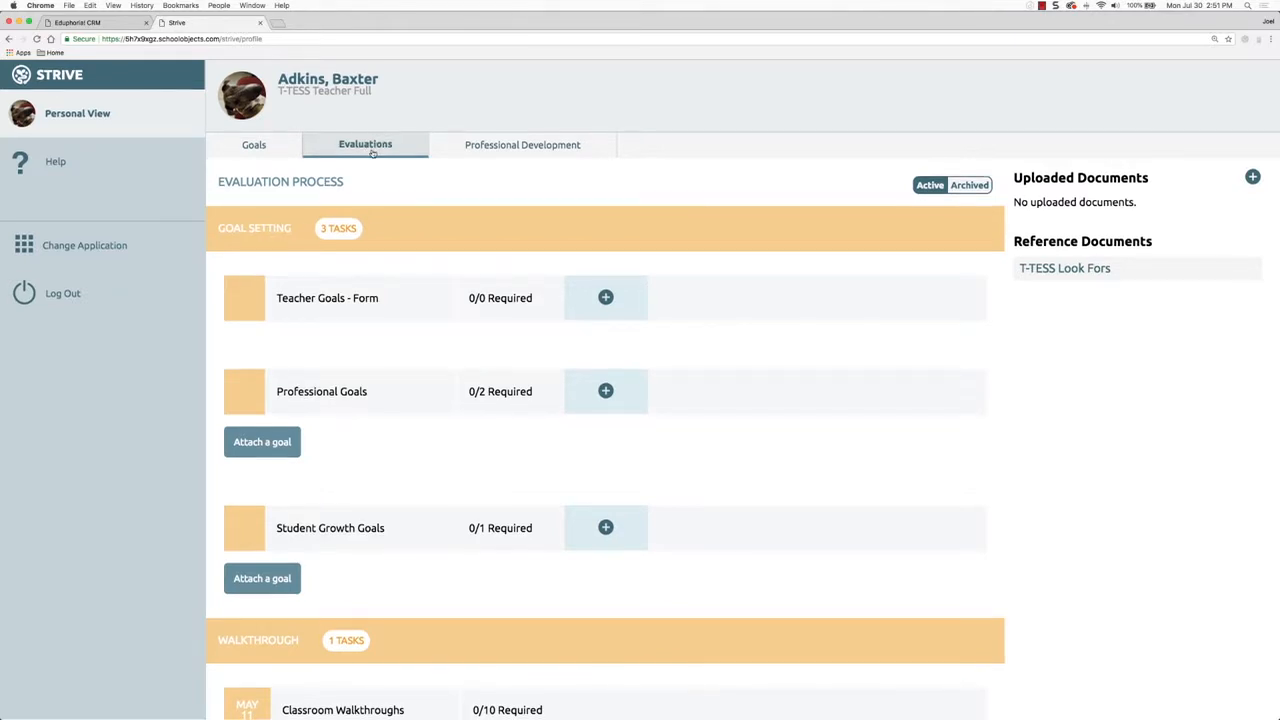
pyautogui.scroll(-1, 500, 206)
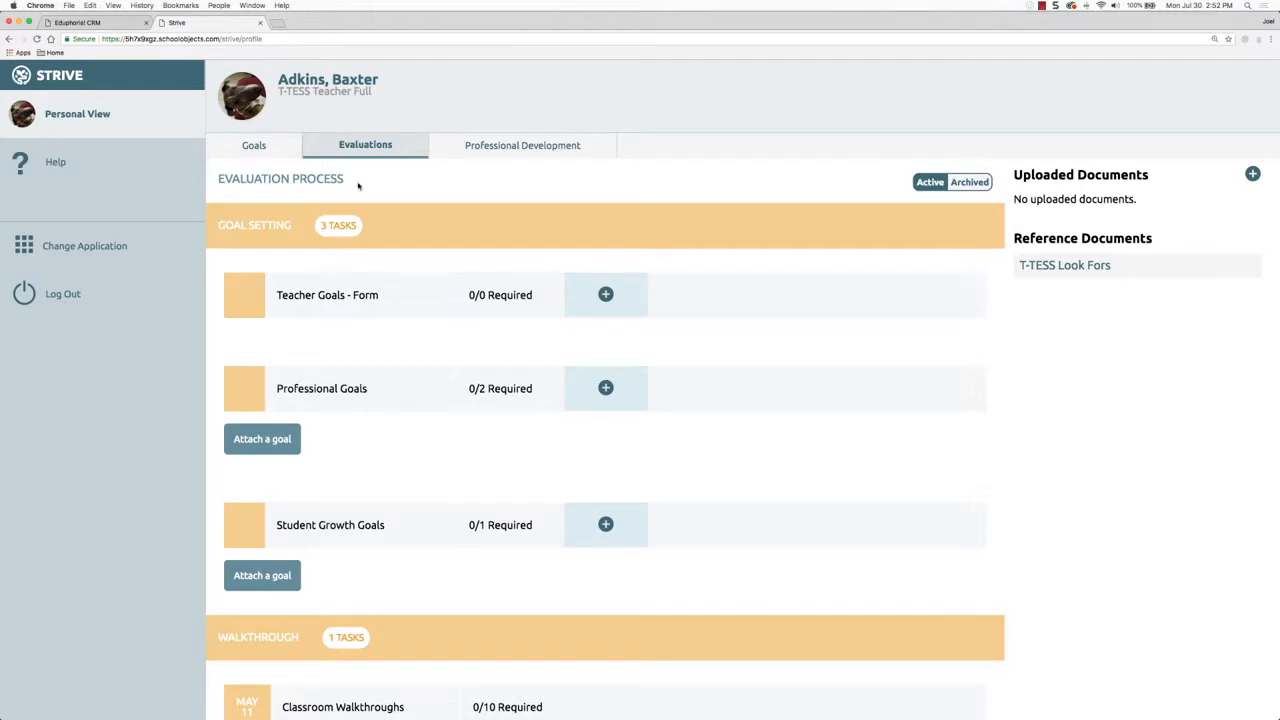
pyautogui.scroll(-5, 286, 224)
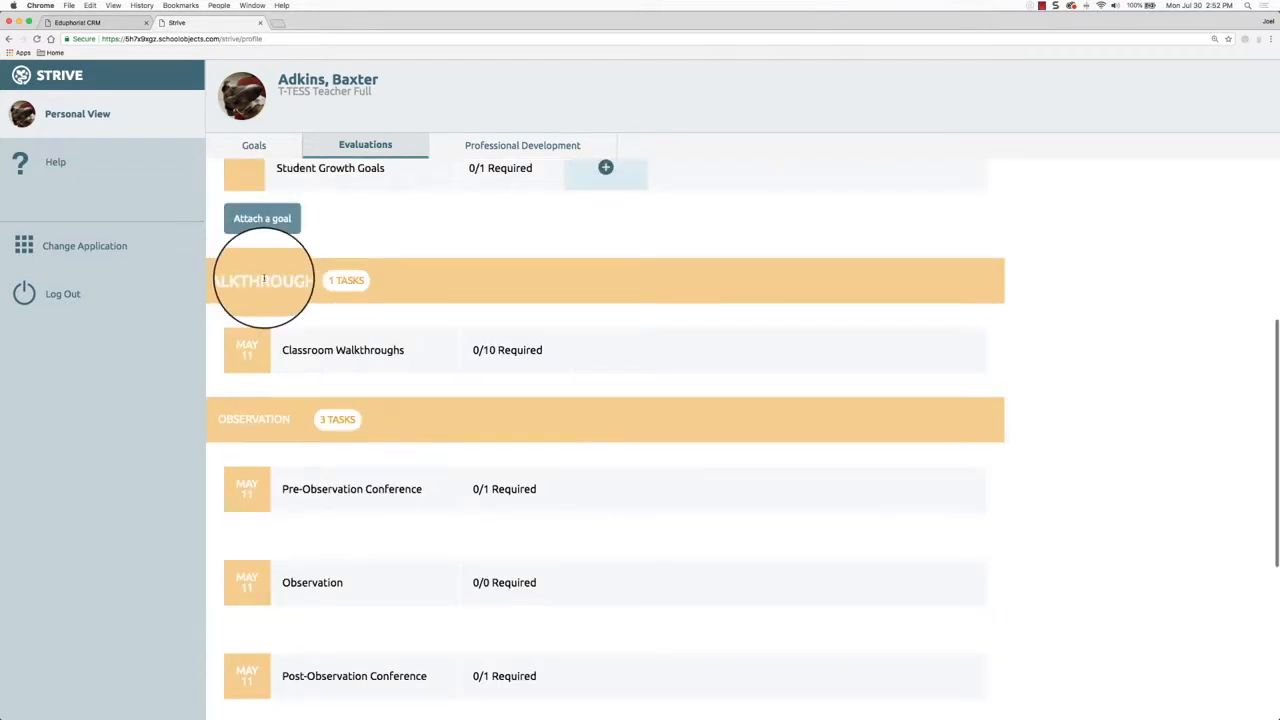
pyautogui.scroll(-5, 260, 410)
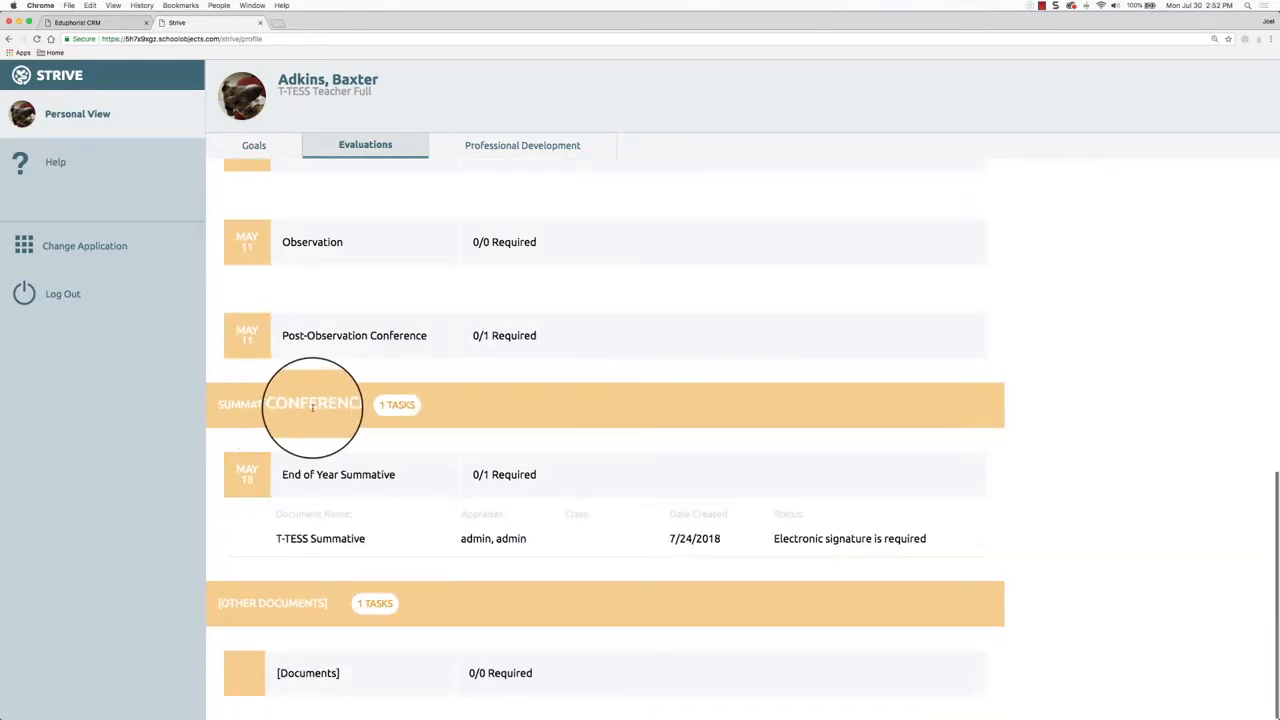
pyautogui.scroll(10, 300, 408)
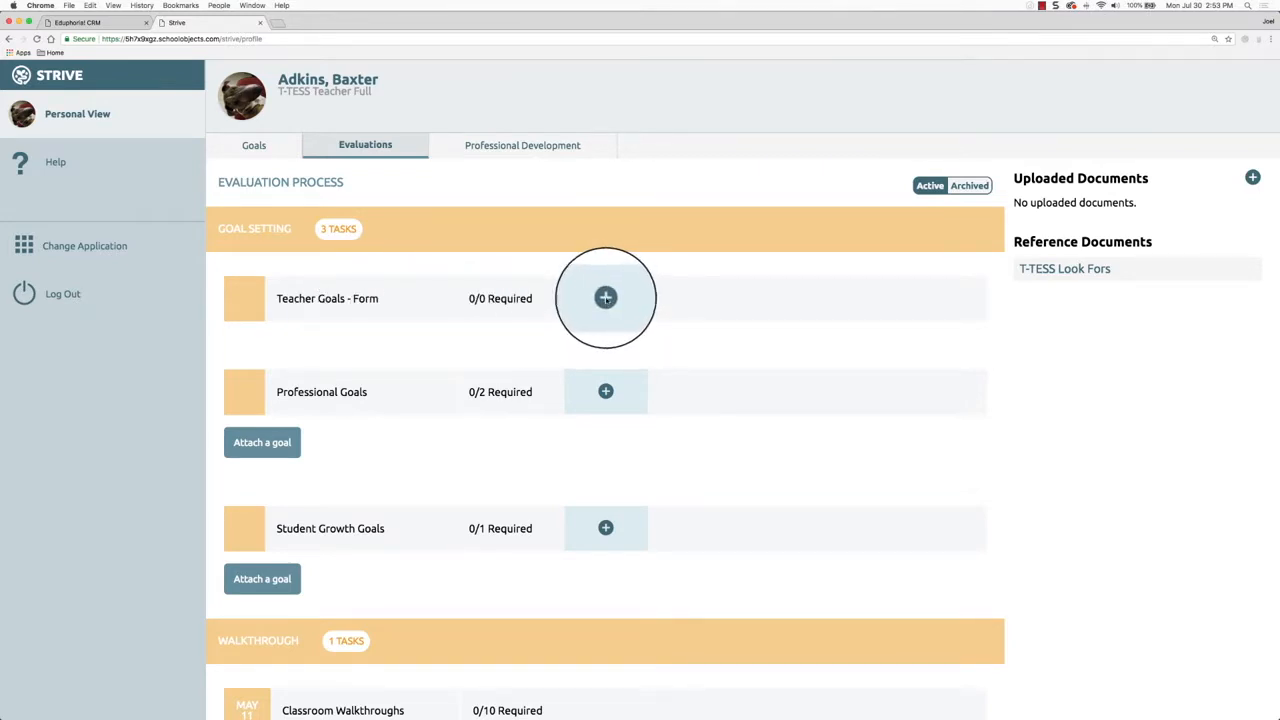
# - Create a Teacher Goals form evaluation using the second T-TESS Teacher Self-Assessment template
pyautogui.click(605, 297)
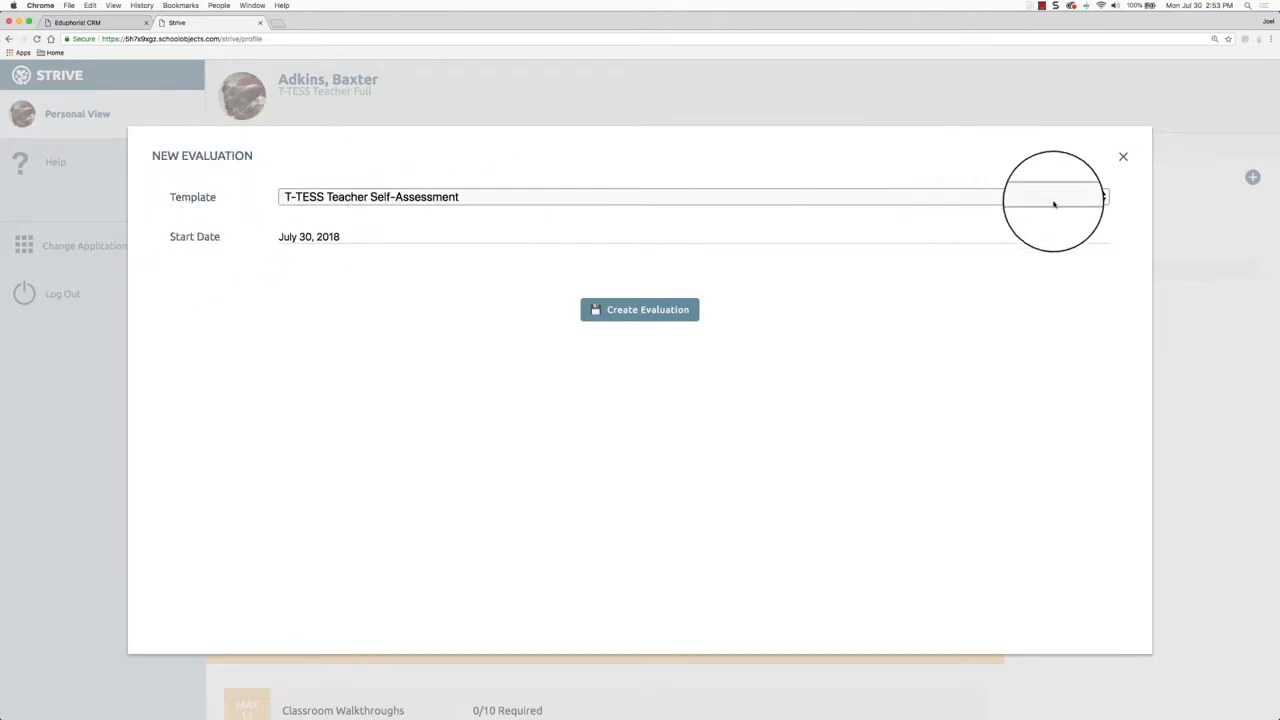
pyautogui.click(1100, 197)
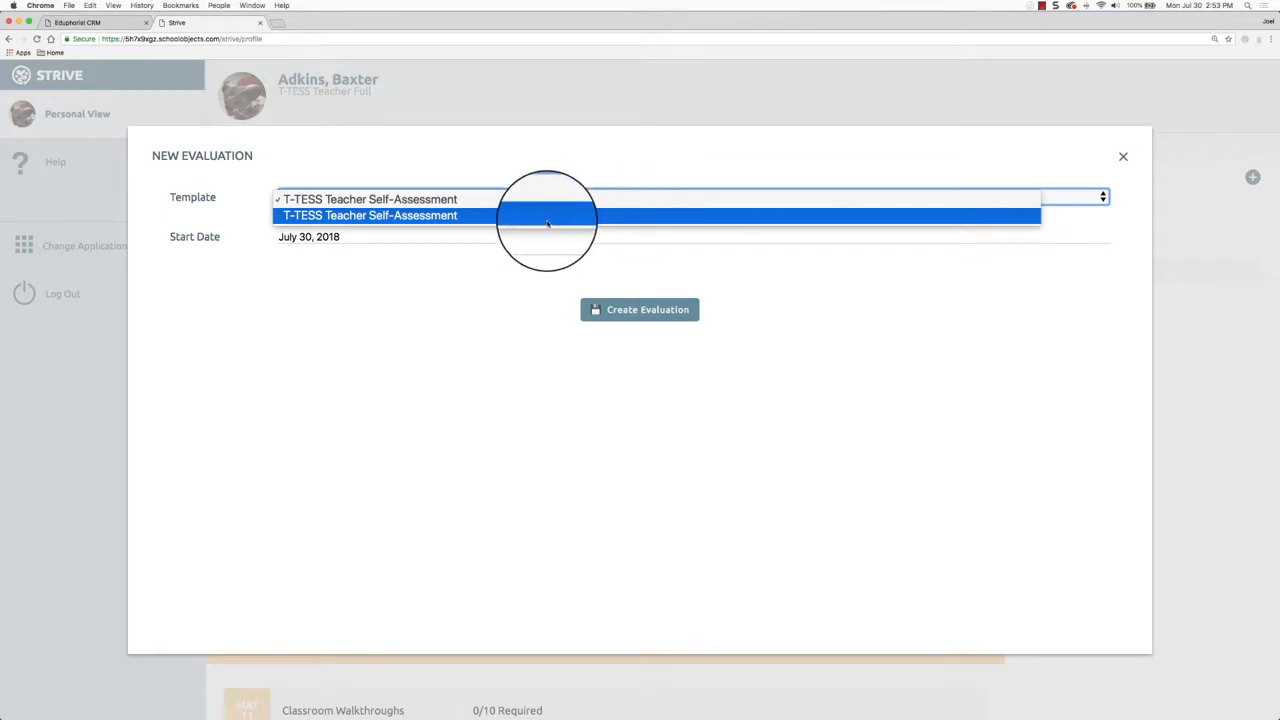
pyautogui.click(486, 214)
pyautogui.click(636, 309)
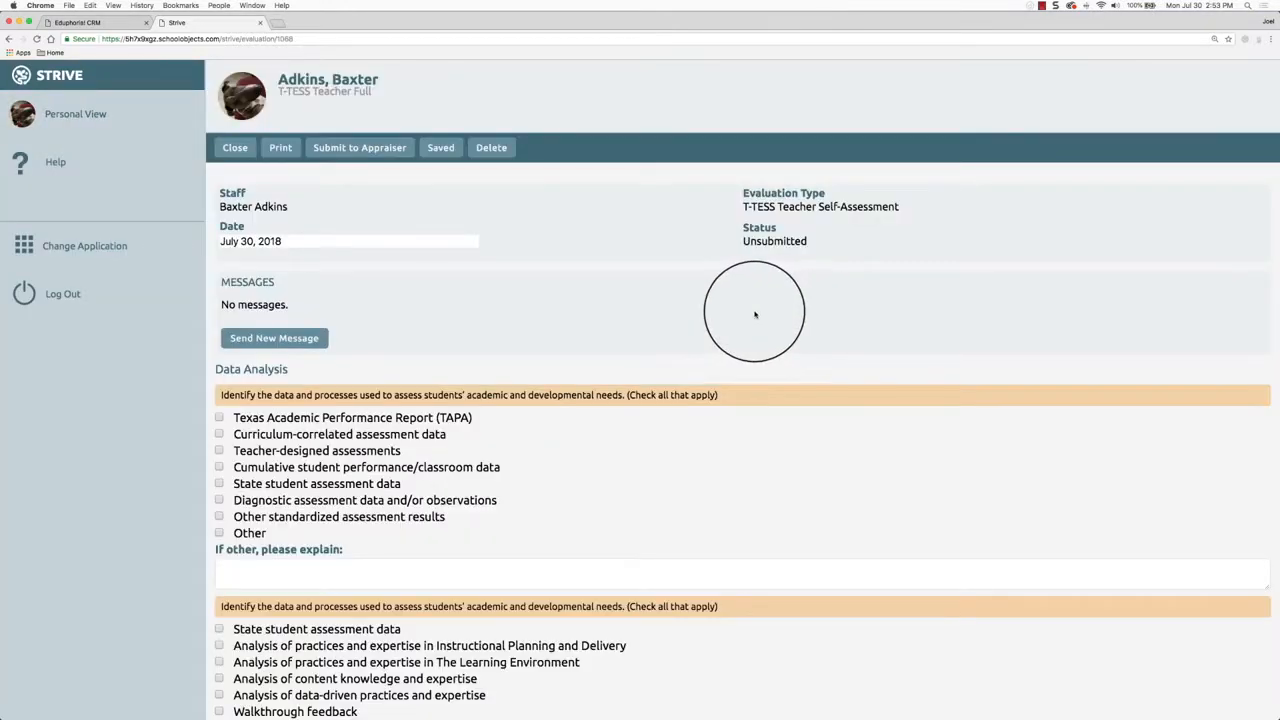
# - Examine the self-assessment's data analysis checklists, explanation field, and the strength and improvement fields for each domain
pyautogui.scroll(-2, 600, 290)
pyautogui.scroll(-4, 600, 292)
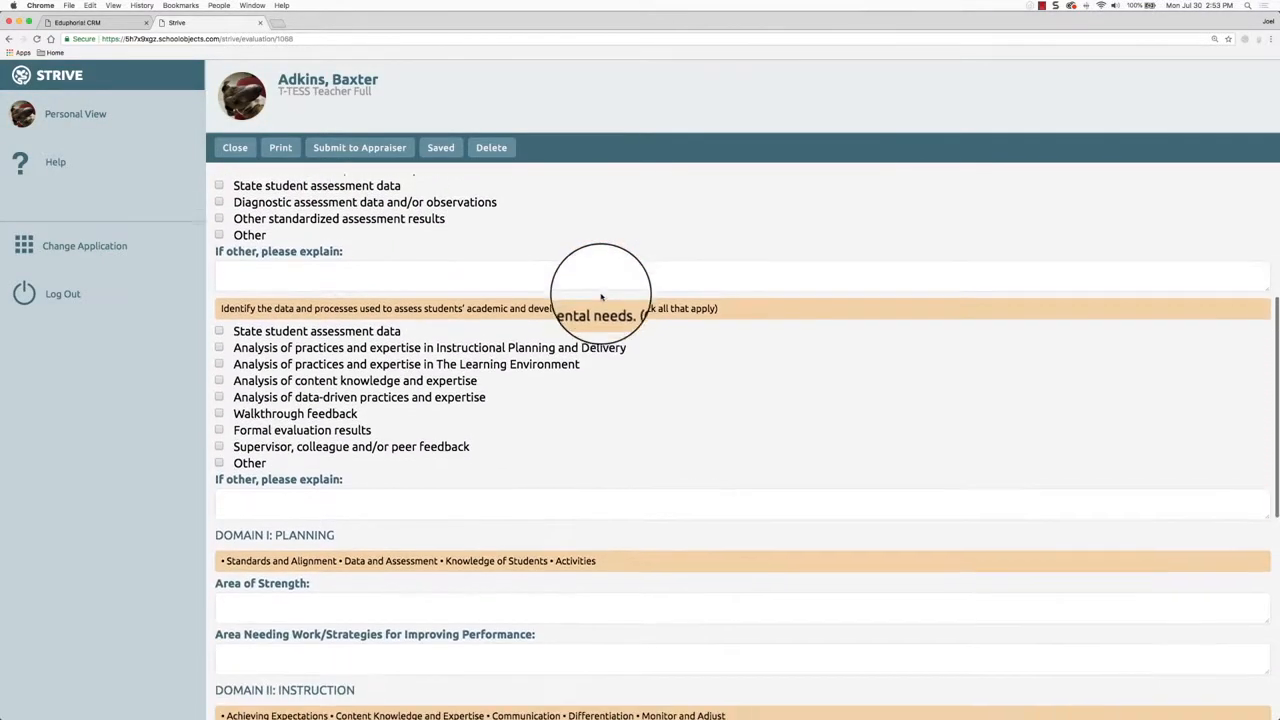
pyautogui.scroll(-3, 673, 565)
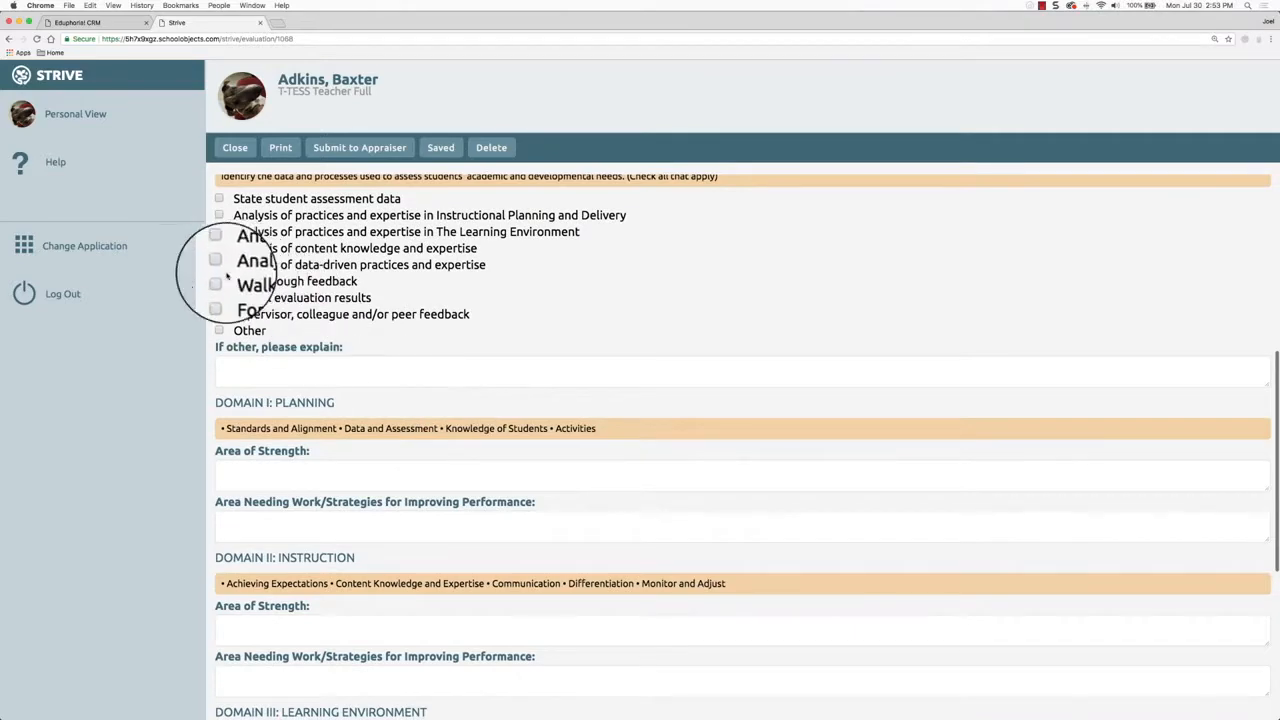
pyautogui.click(320, 372)
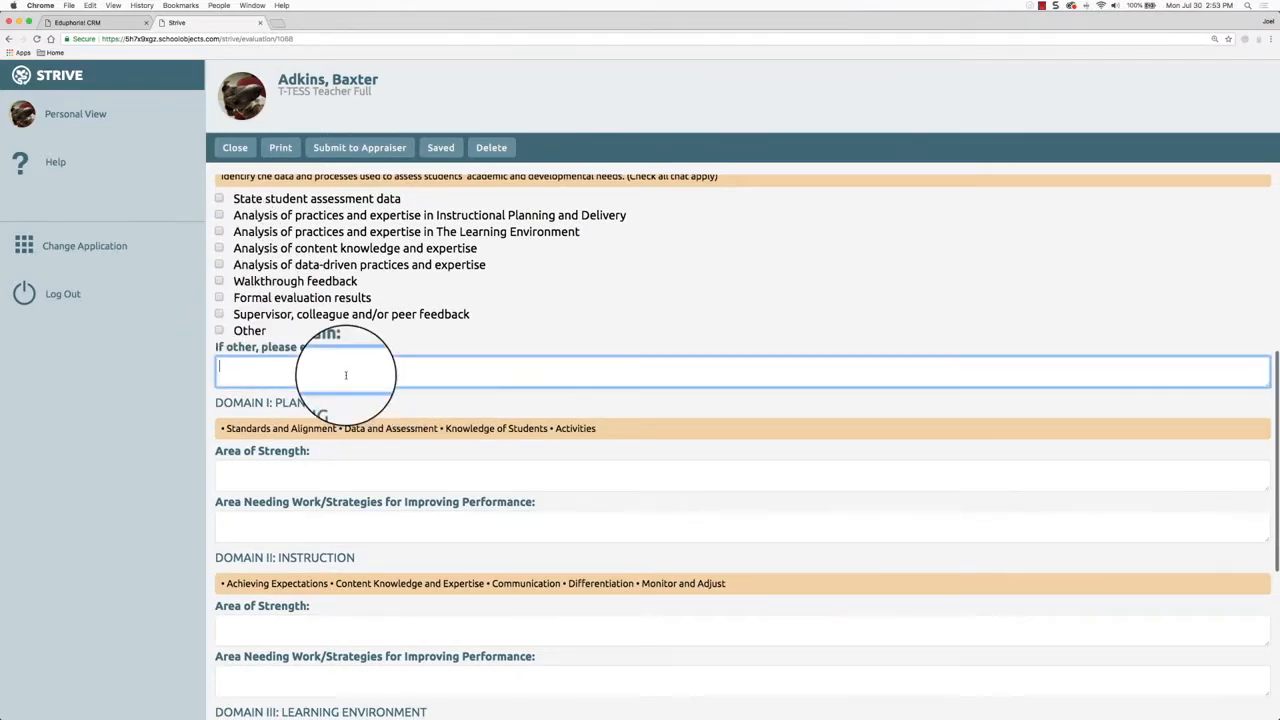
pyautogui.scroll(-3, 466, 466)
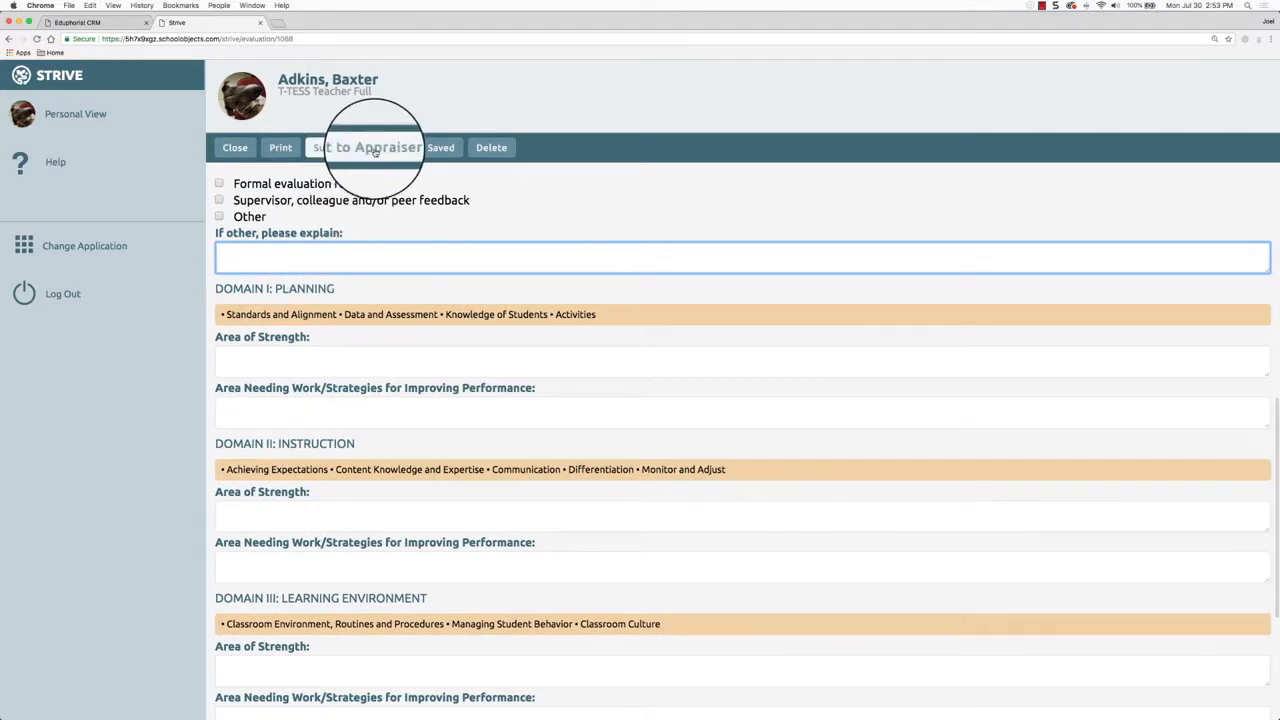
pyautogui.click(352, 150)
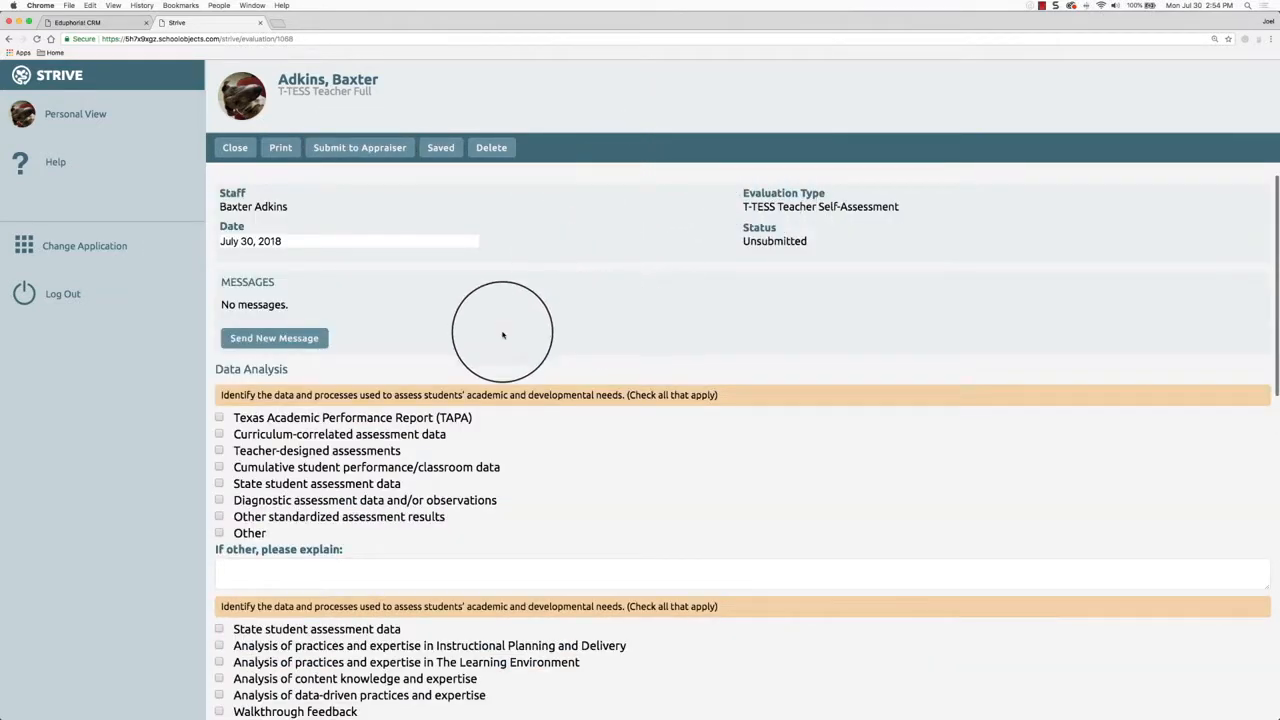
pyautogui.click(291, 346)
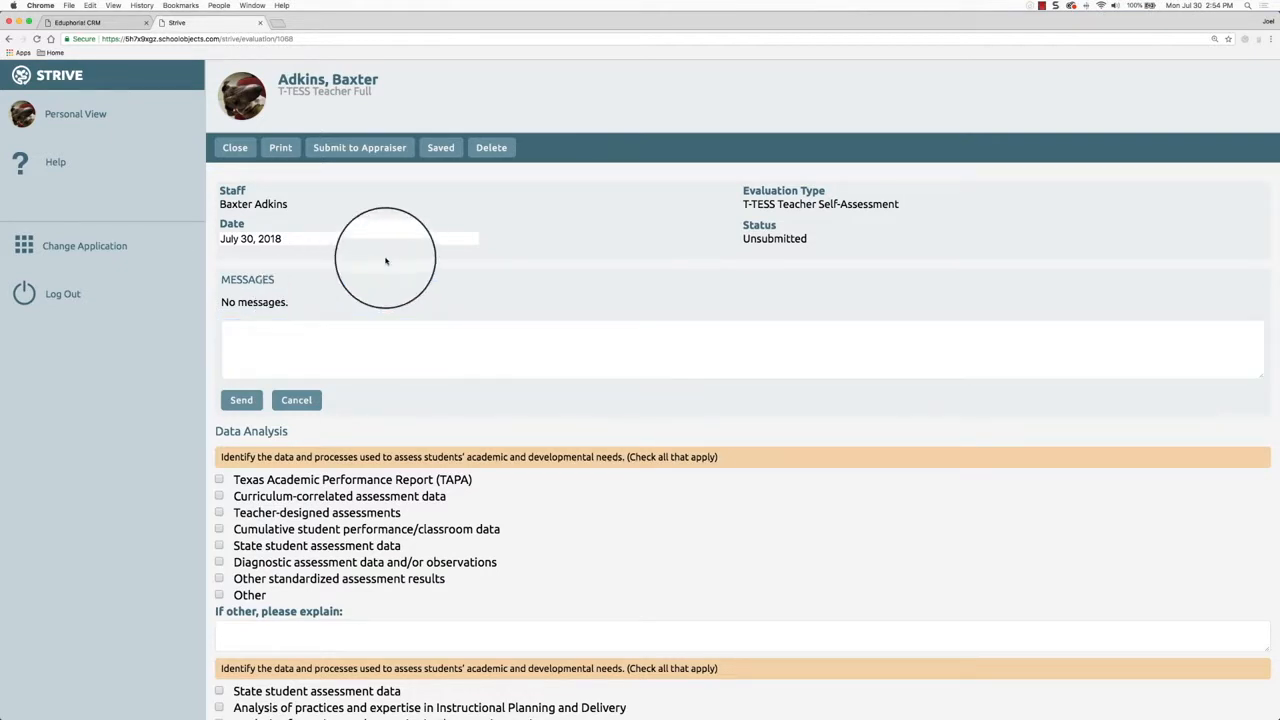
pyautogui.click(296, 400)
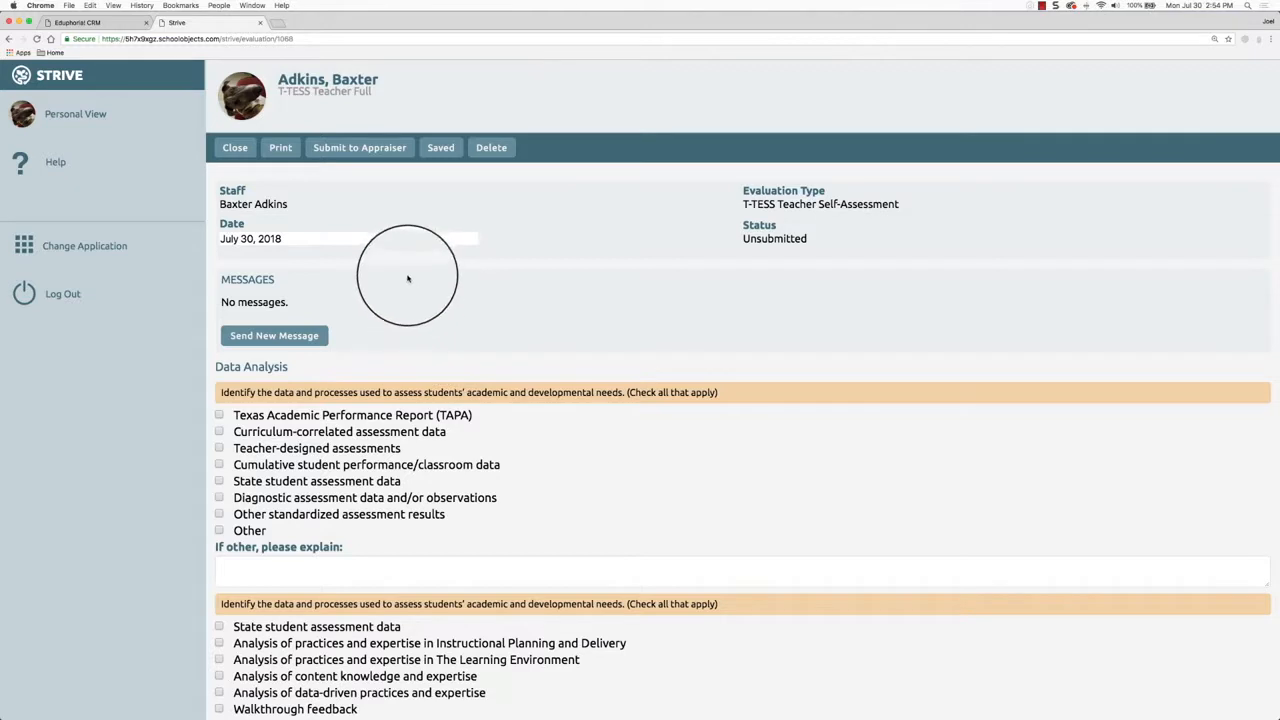
pyautogui.scroll(1, 260, 470)
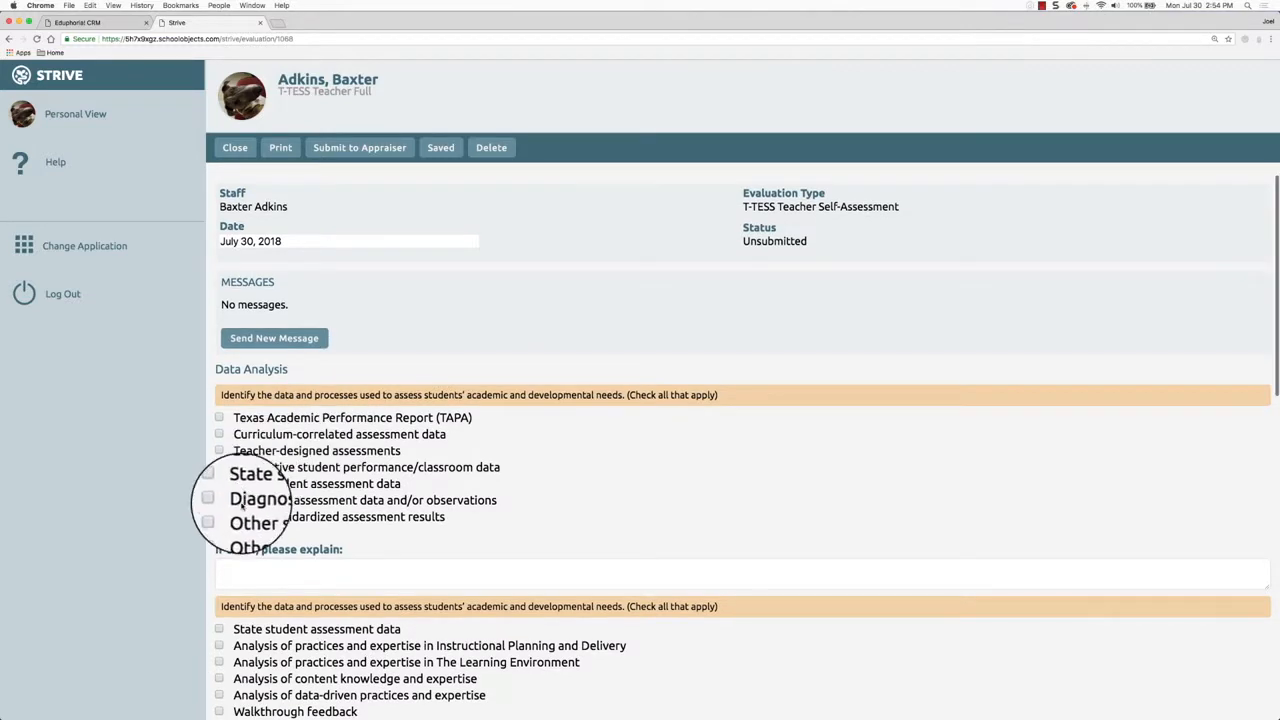
# - Submit the T-TESS Teacher Self-Assessment to the appraiser and close the evaluation
pyautogui.click(474, 570)
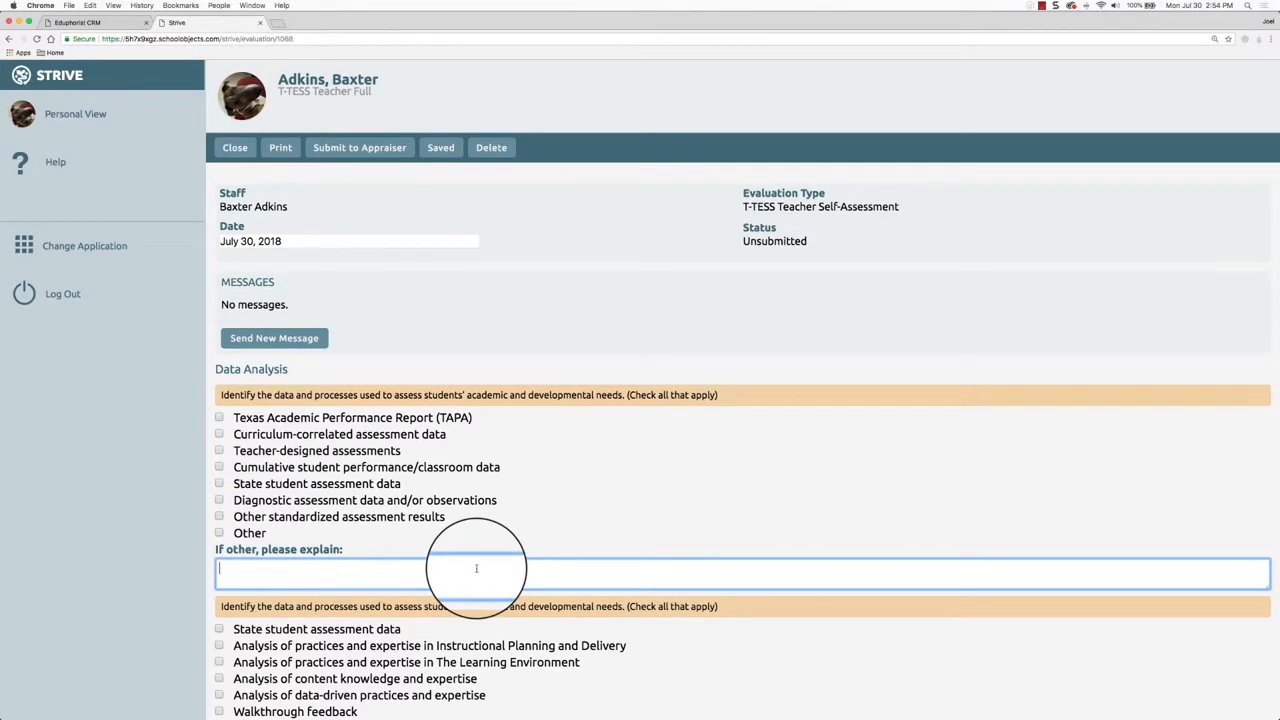
pyautogui.click(360, 152)
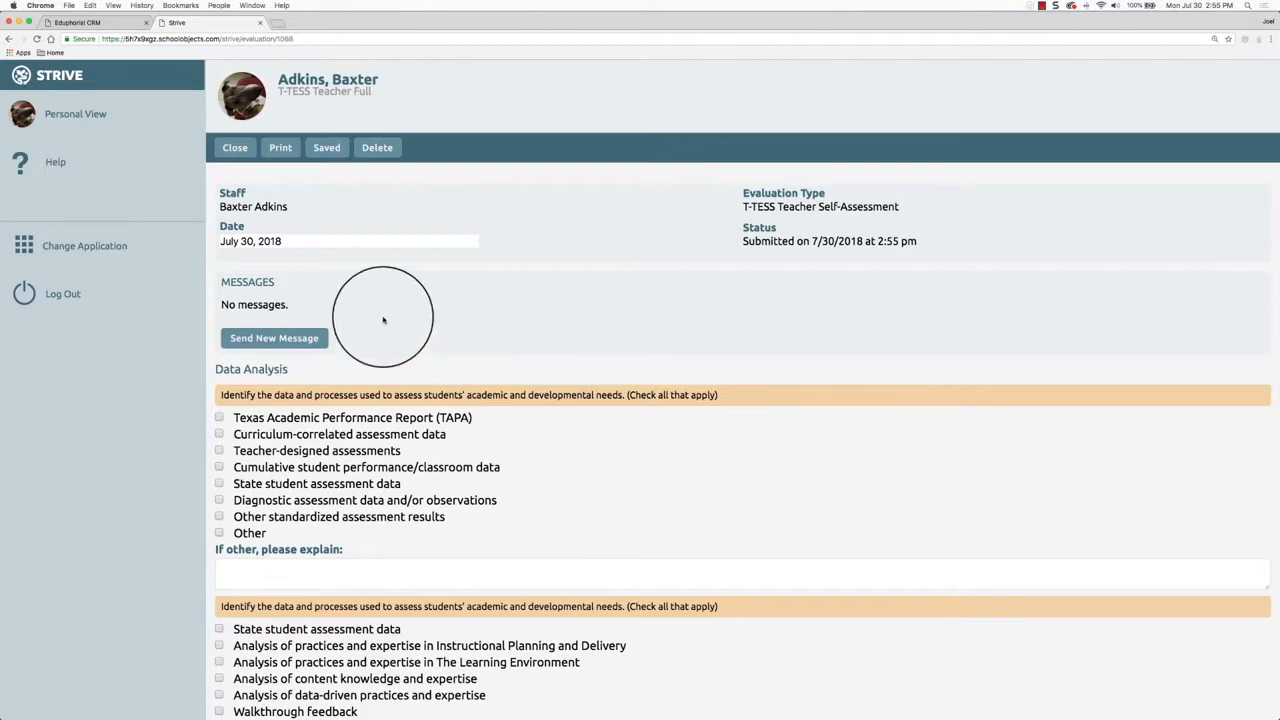
pyautogui.click(233, 147)
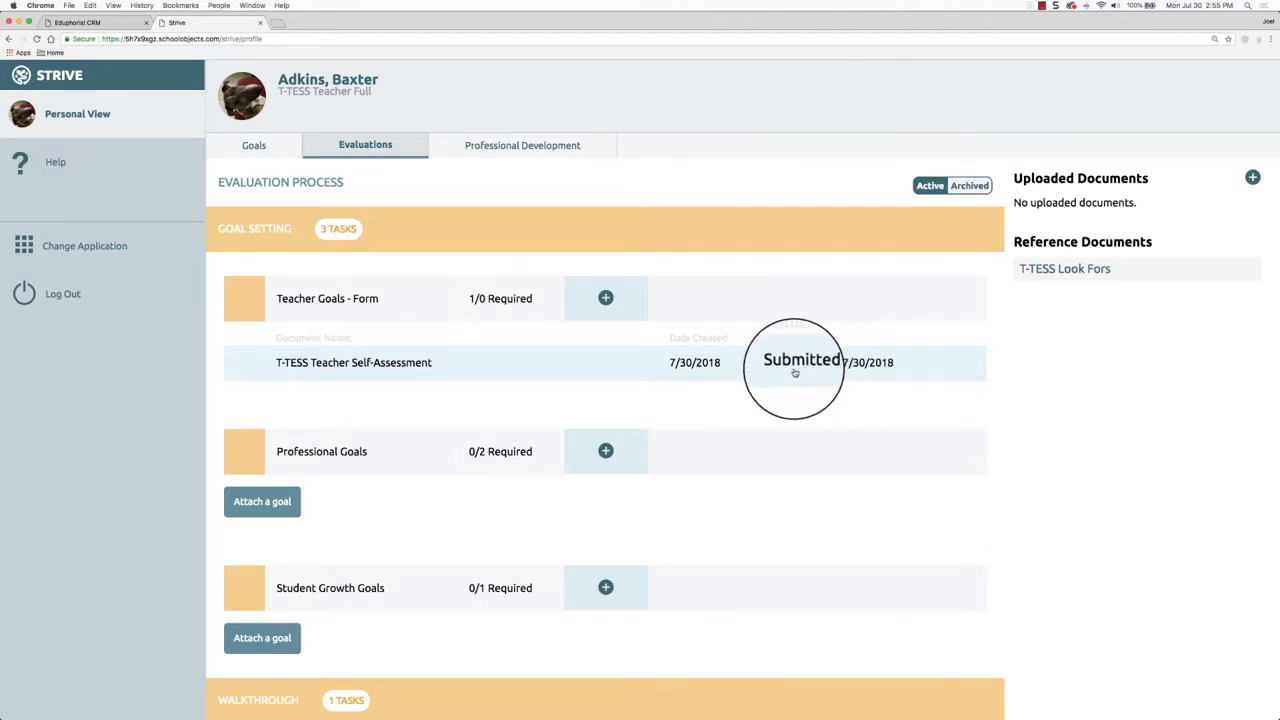
# - Start a new professional goal, go through its goal statement and success criteria fields, and add an action to it
pyautogui.scroll(-3, 971, 449)
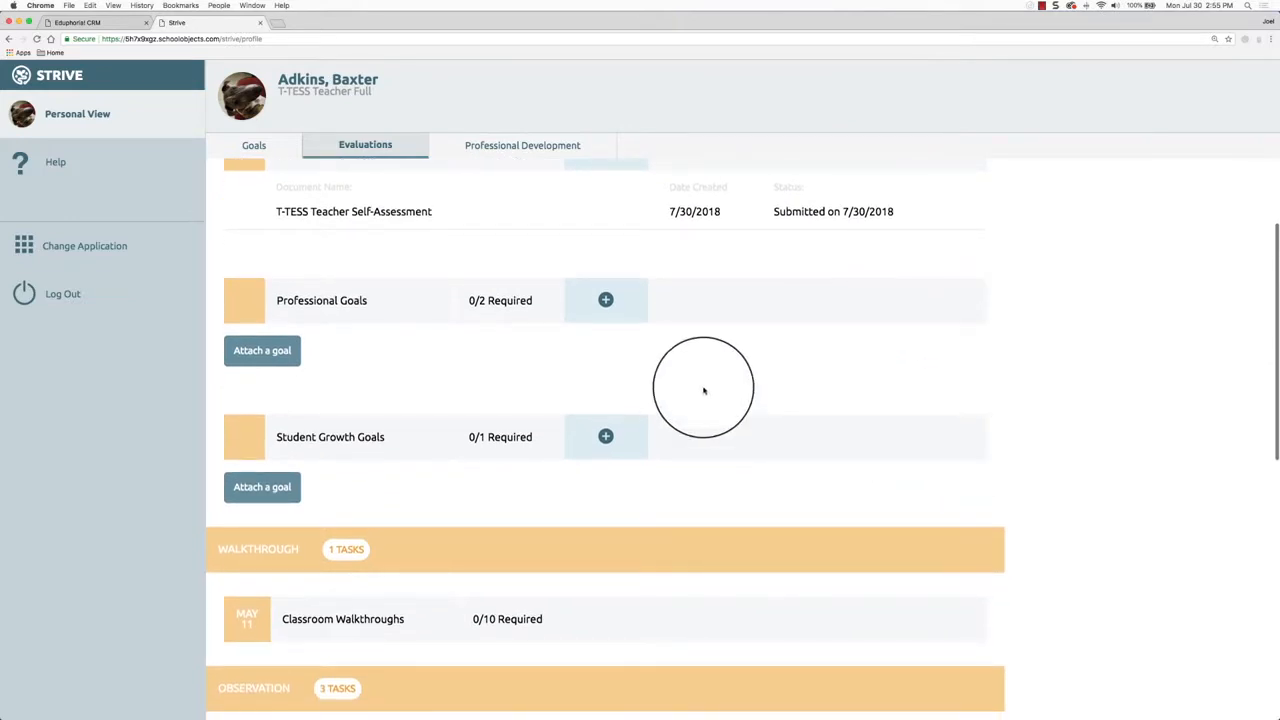
pyautogui.scroll(-1, 673, 387)
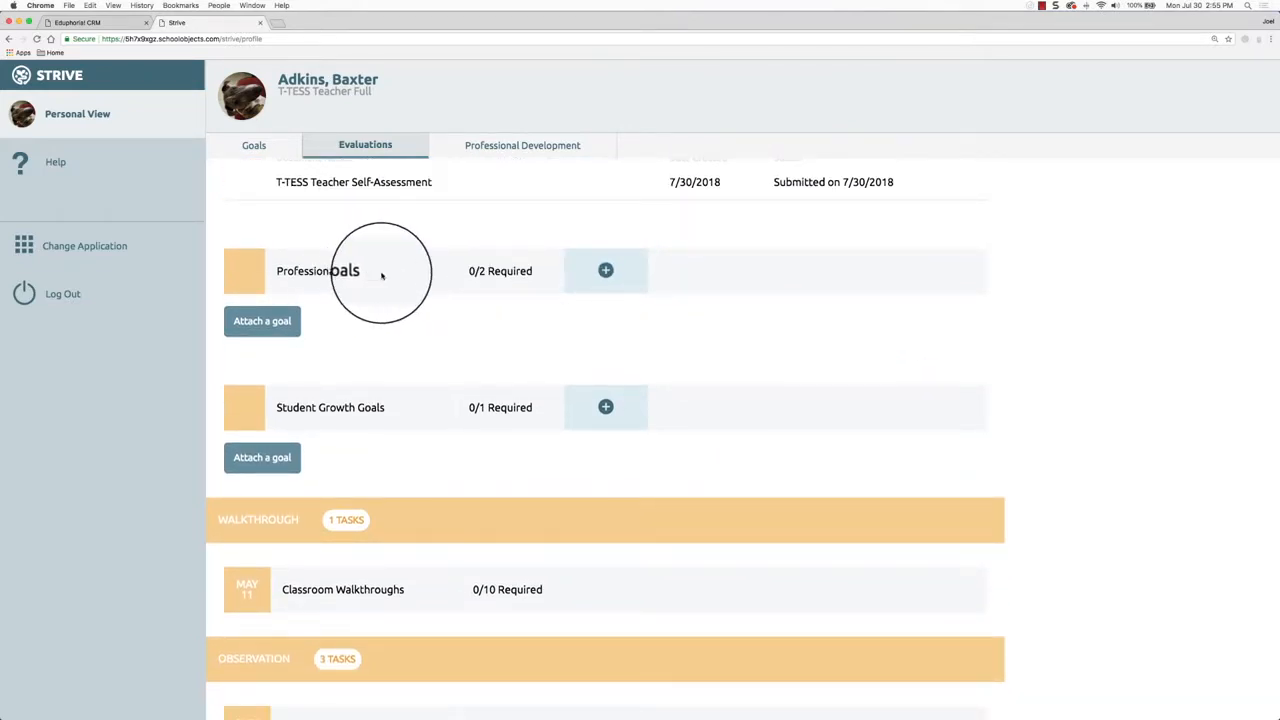
pyautogui.click(605, 270)
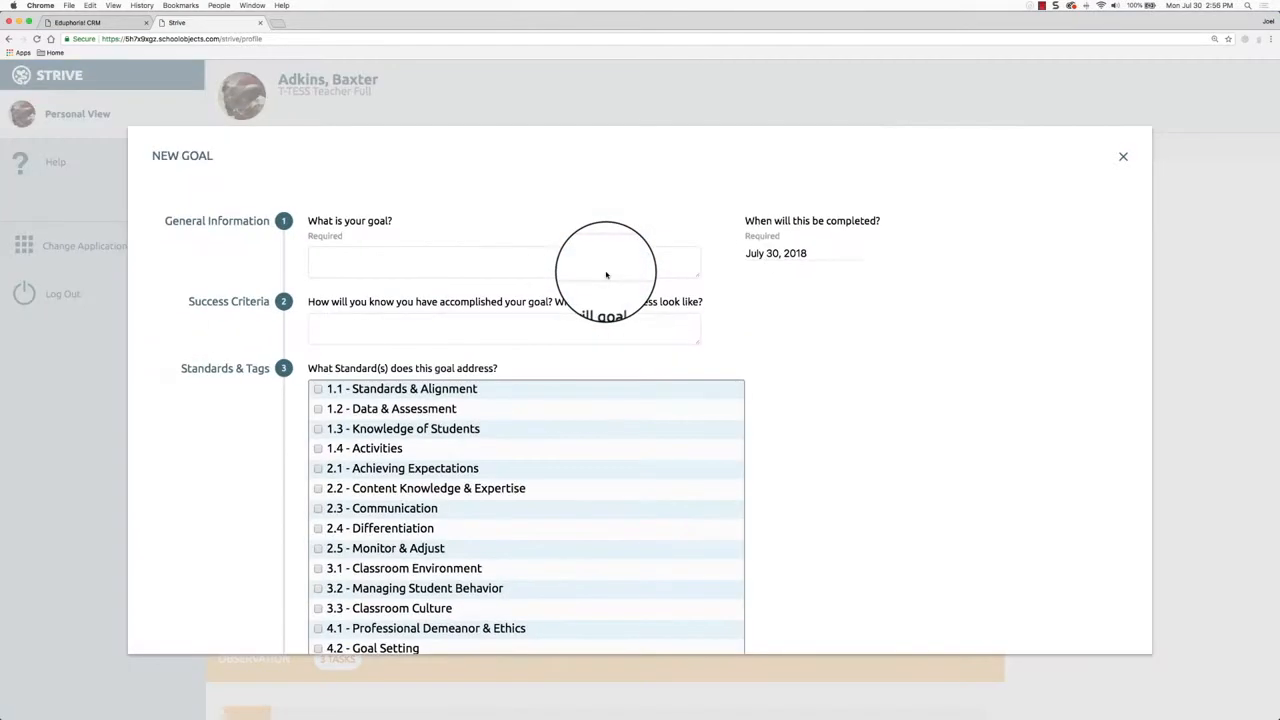
pyautogui.scroll(-2, 929, 341)
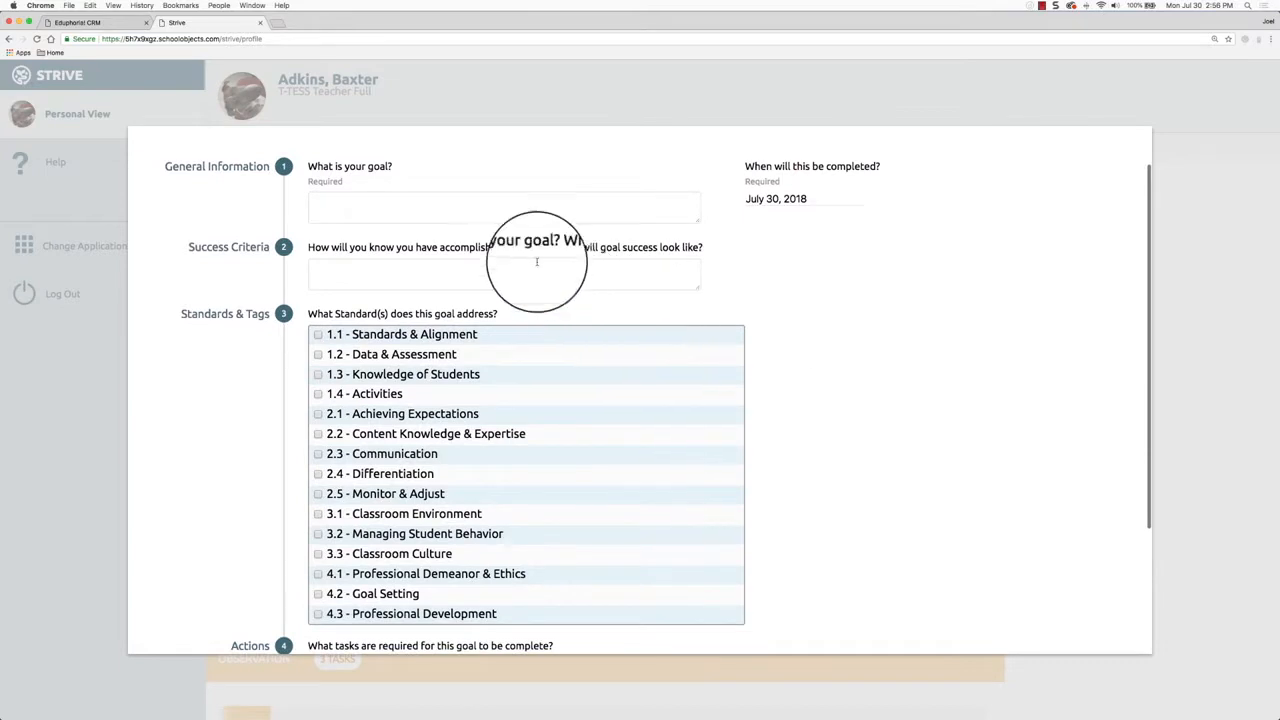
pyautogui.click(486, 208)
pyautogui.click(491, 269)
pyautogui.scroll(-2, 495, 270)
pyautogui.scroll(-1, 495, 271)
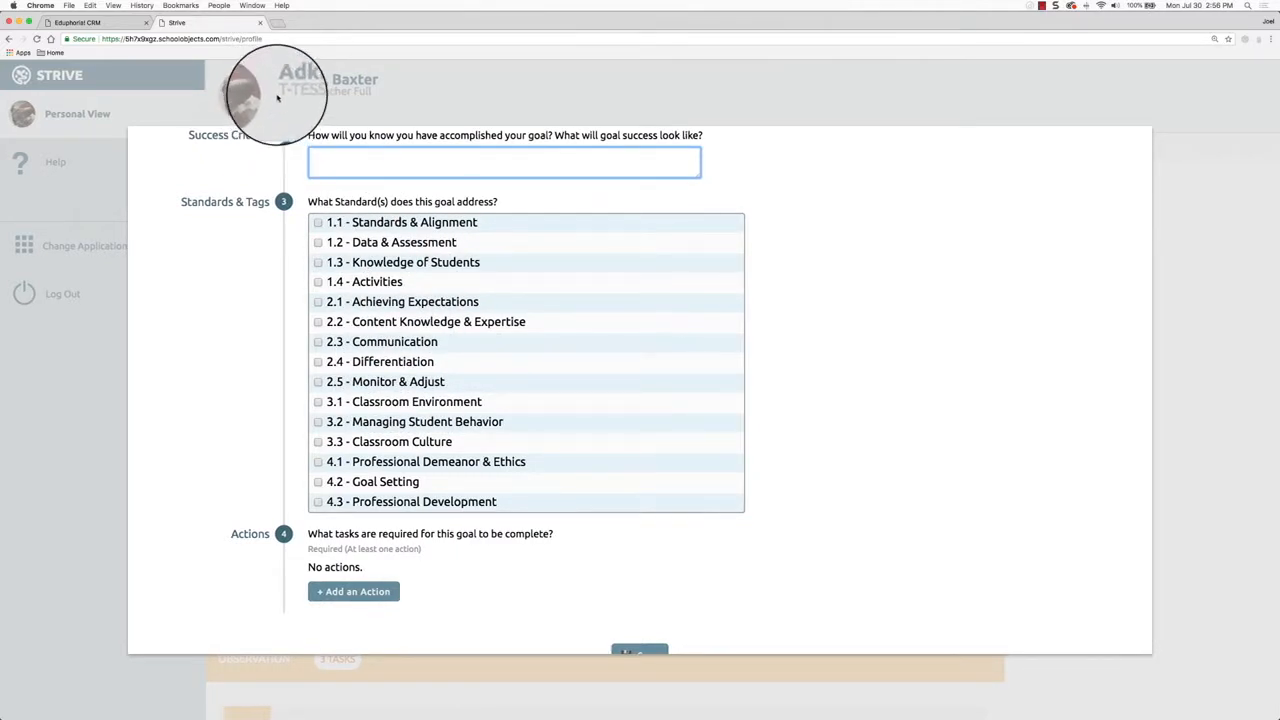
pyautogui.click(372, 592)
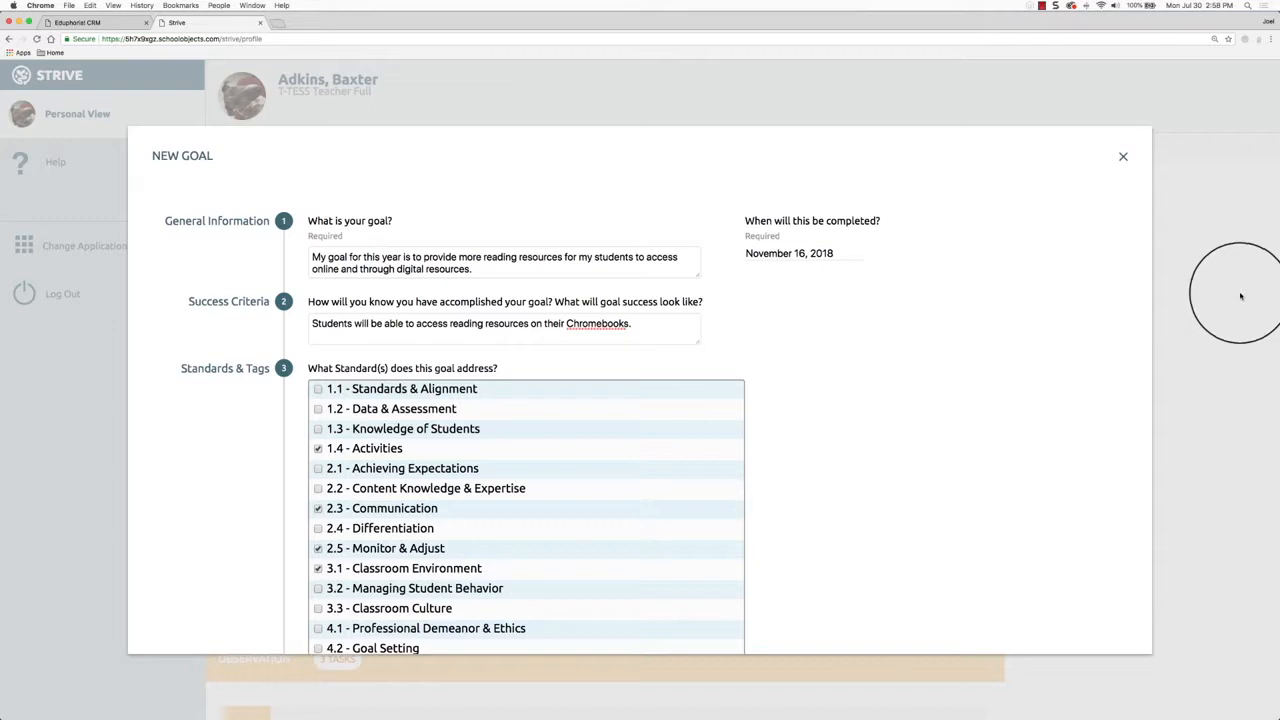
# - Check the goal on digital reading resources, including its completion date, success criteria, standards and action, and save it
pyautogui.scroll(-3, 1030, 312)
pyautogui.scroll(2, 1030, 315)
pyautogui.scroll(-2, 966, 382)
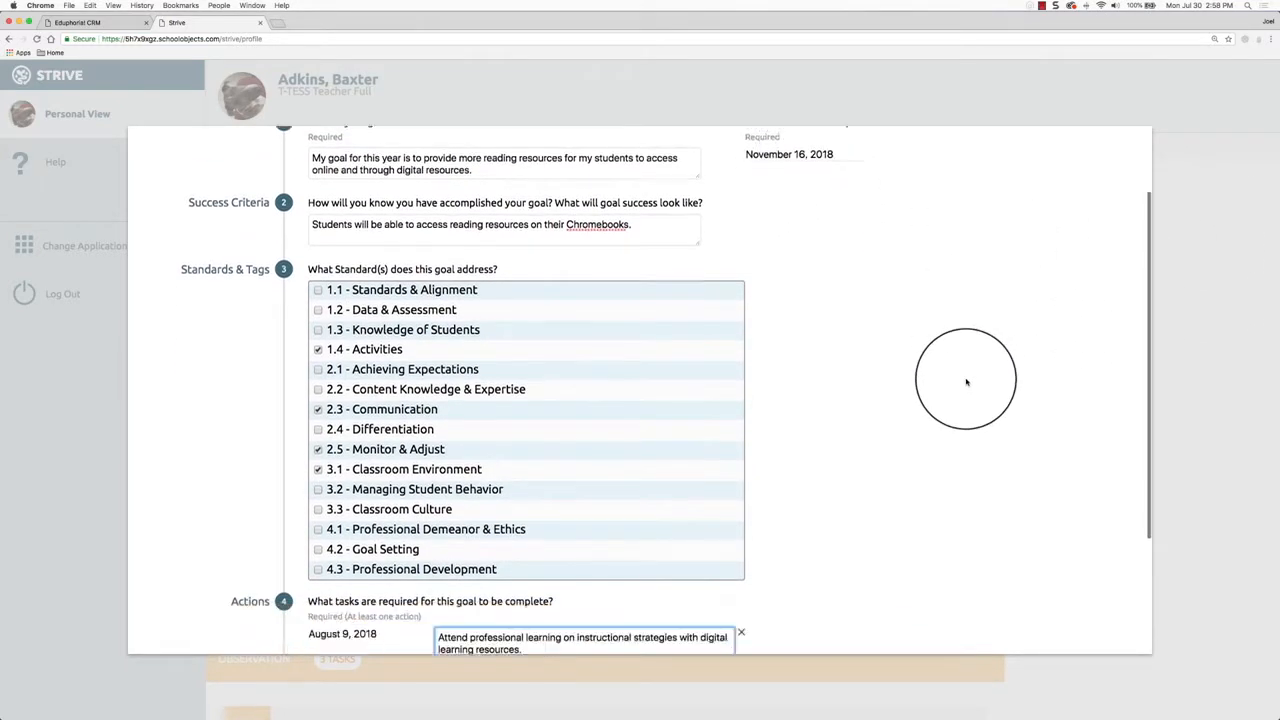
pyautogui.scroll(-2, 966, 382)
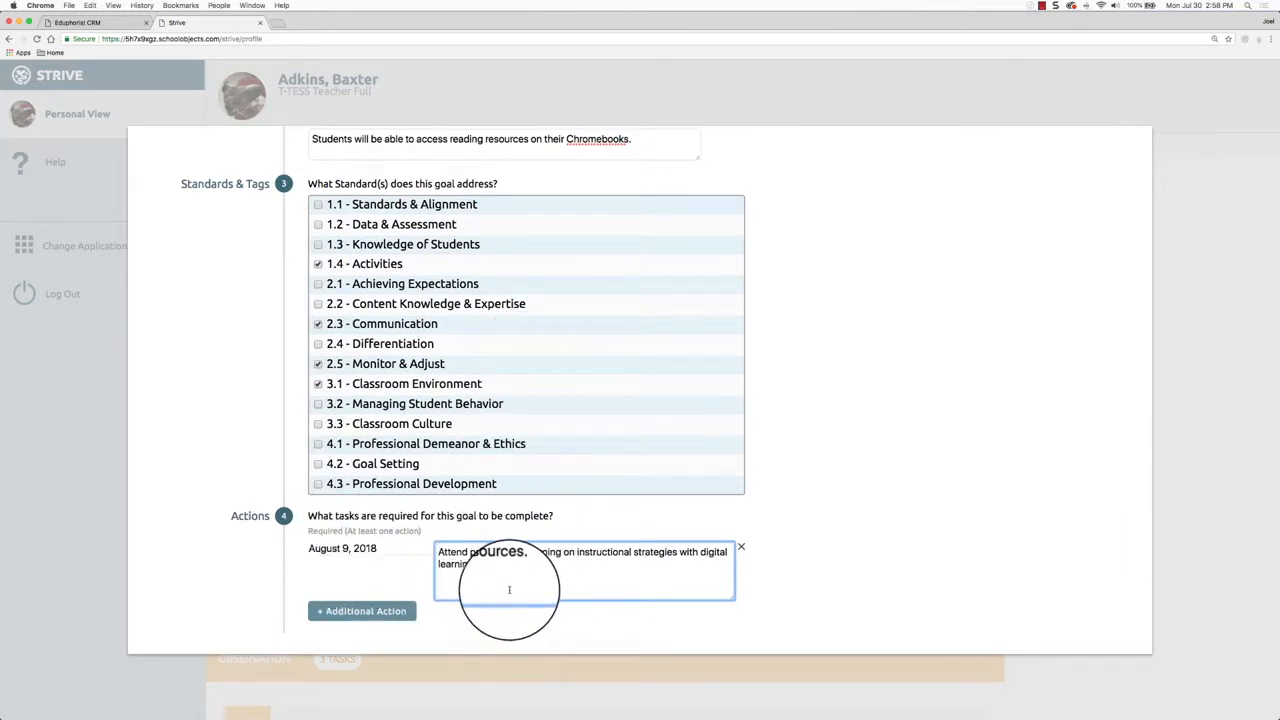
pyautogui.scroll(-2, 786, 563)
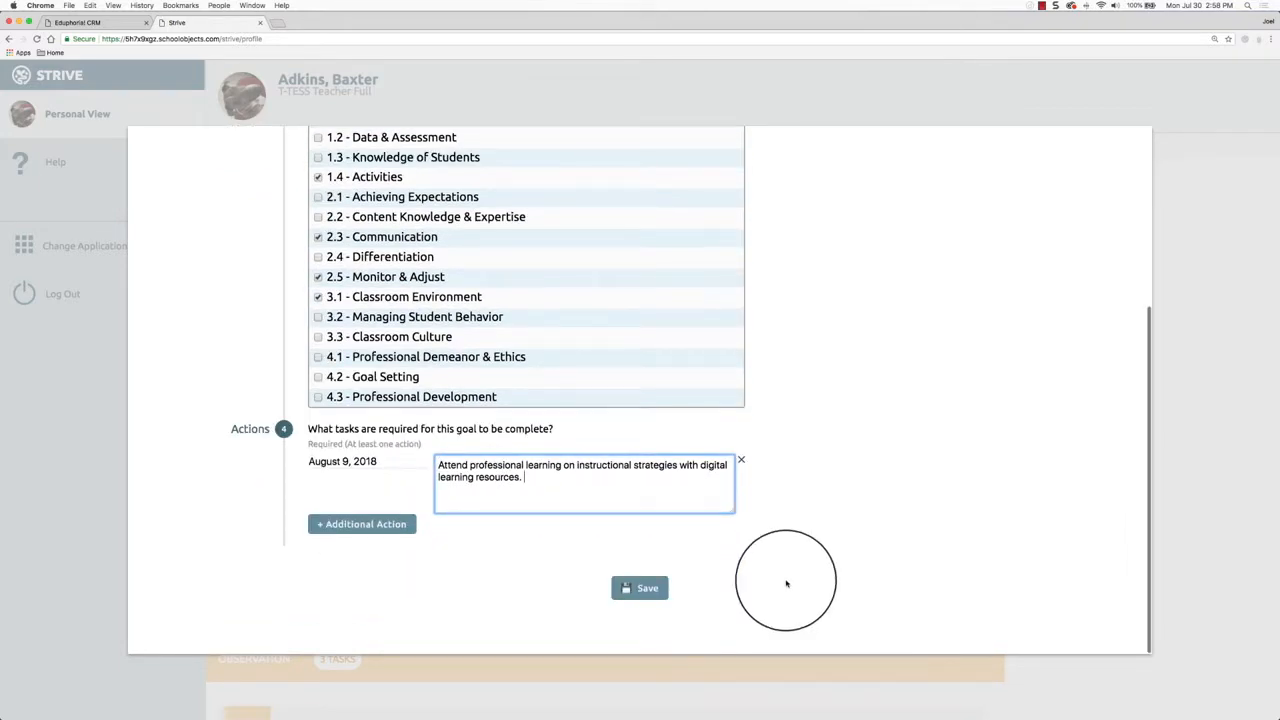
pyautogui.click(640, 590)
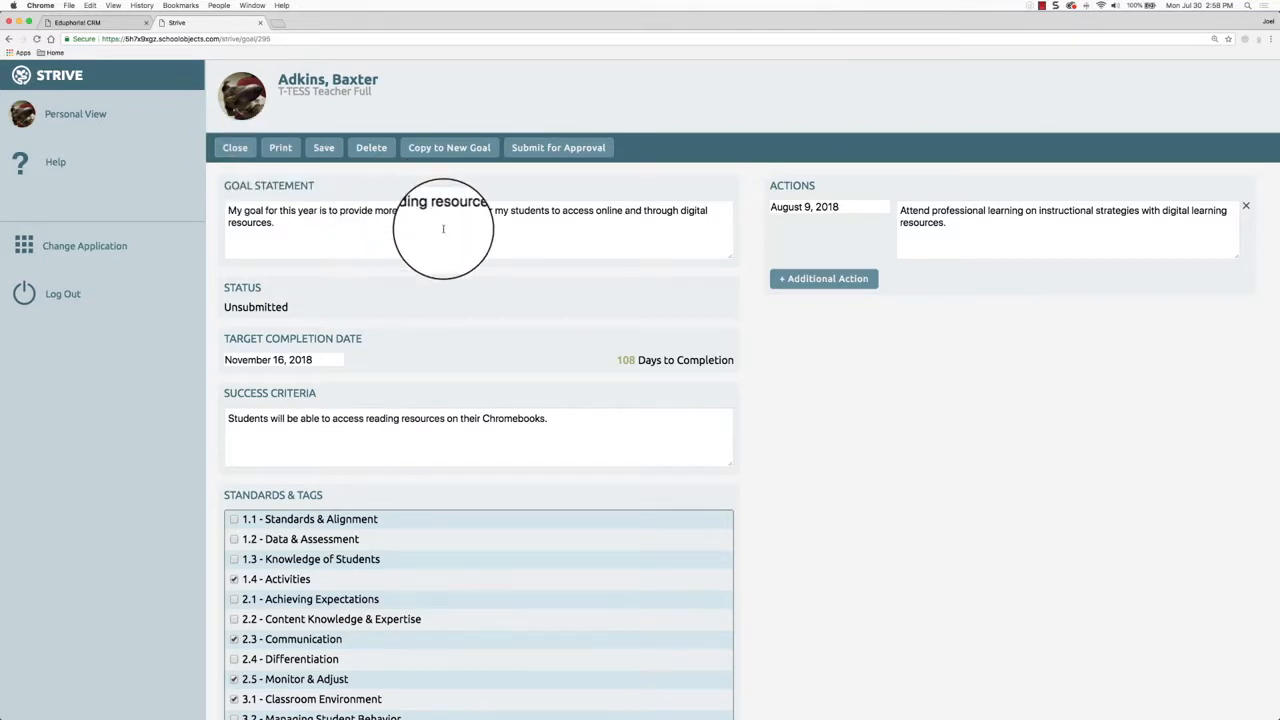
# - Examine the saved goal's standards, messages and evidence sections, and open the form for adding evidence
pyautogui.scroll(-3, 545, 250)
pyautogui.click(285, 604)
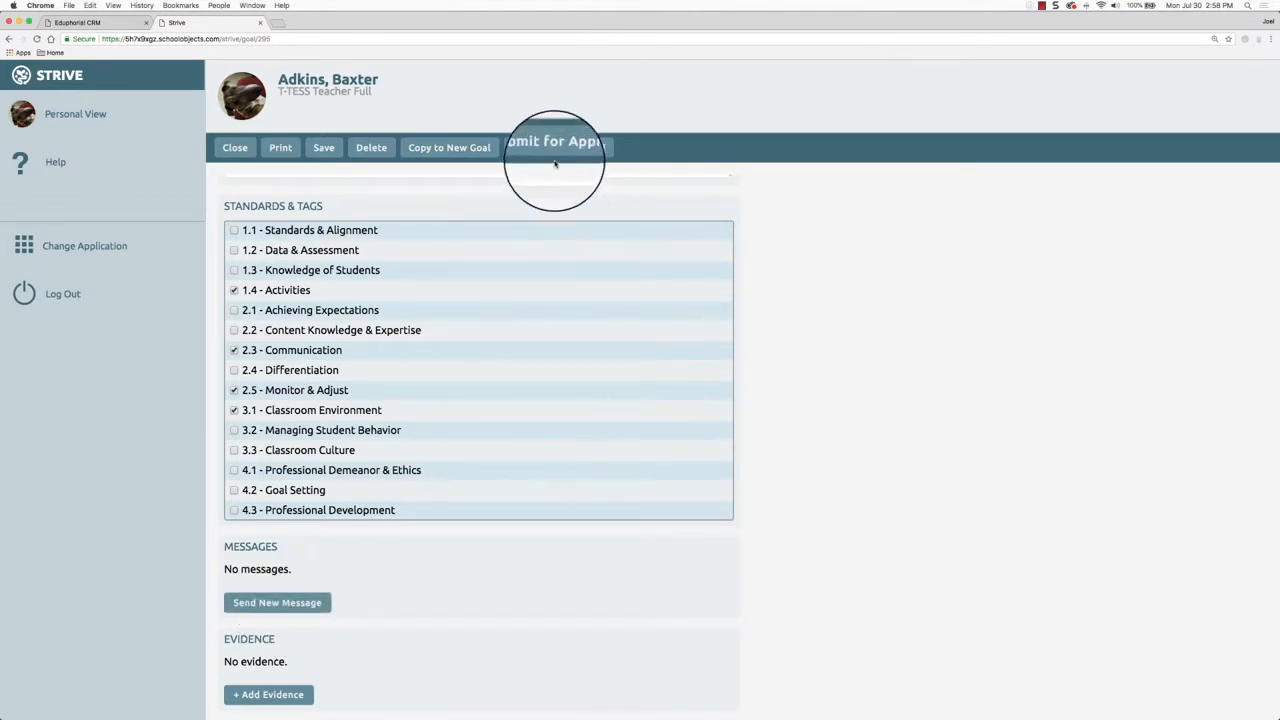
pyautogui.click(587, 152)
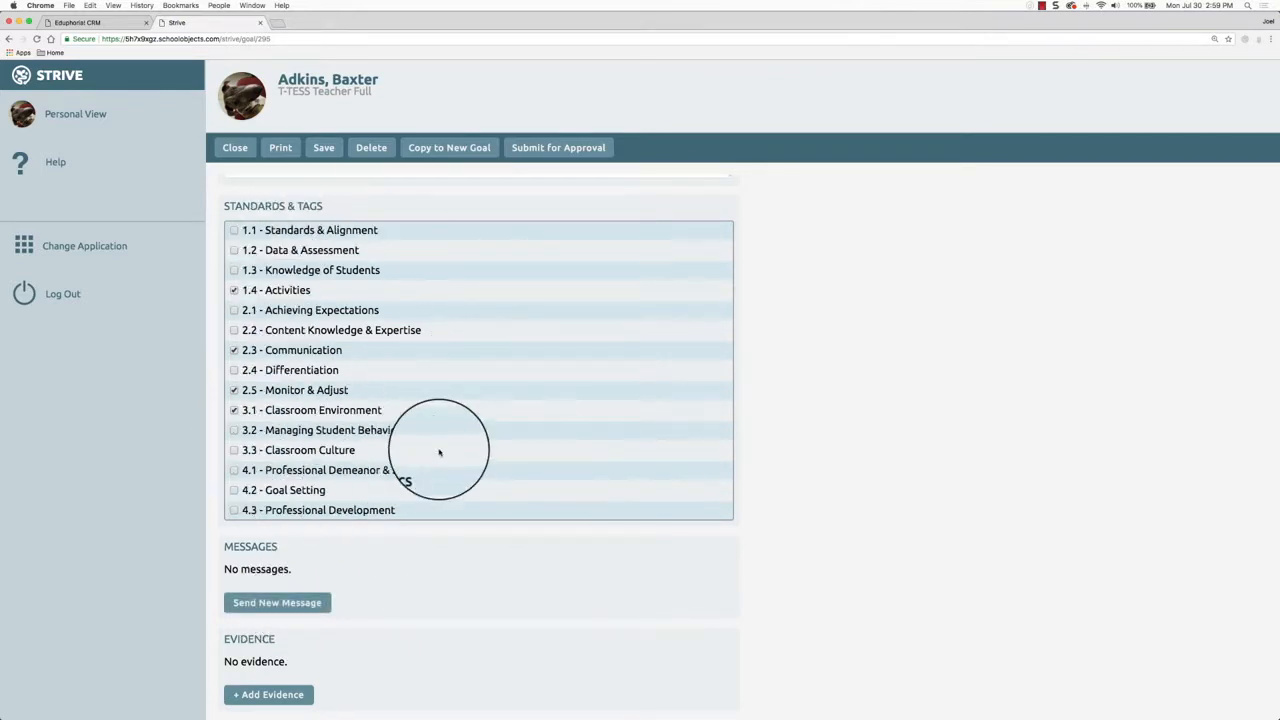
pyautogui.click(272, 695)
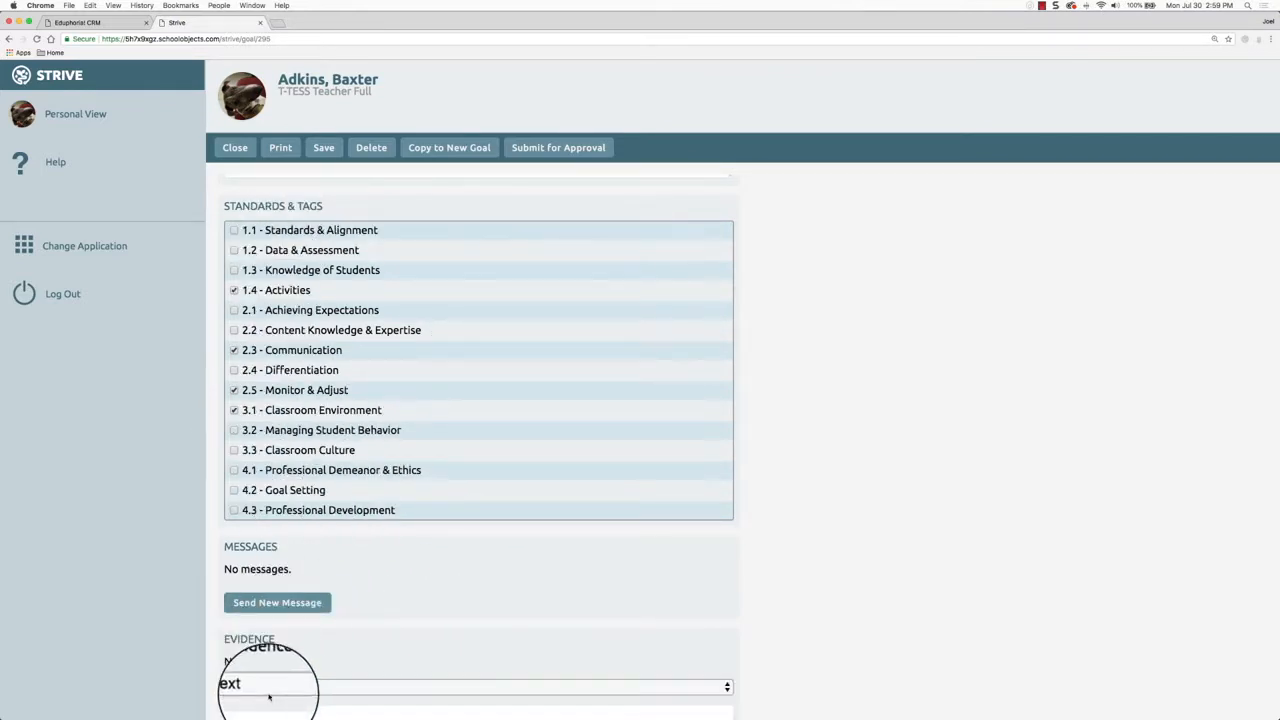
pyautogui.scroll(-2, 737, 637)
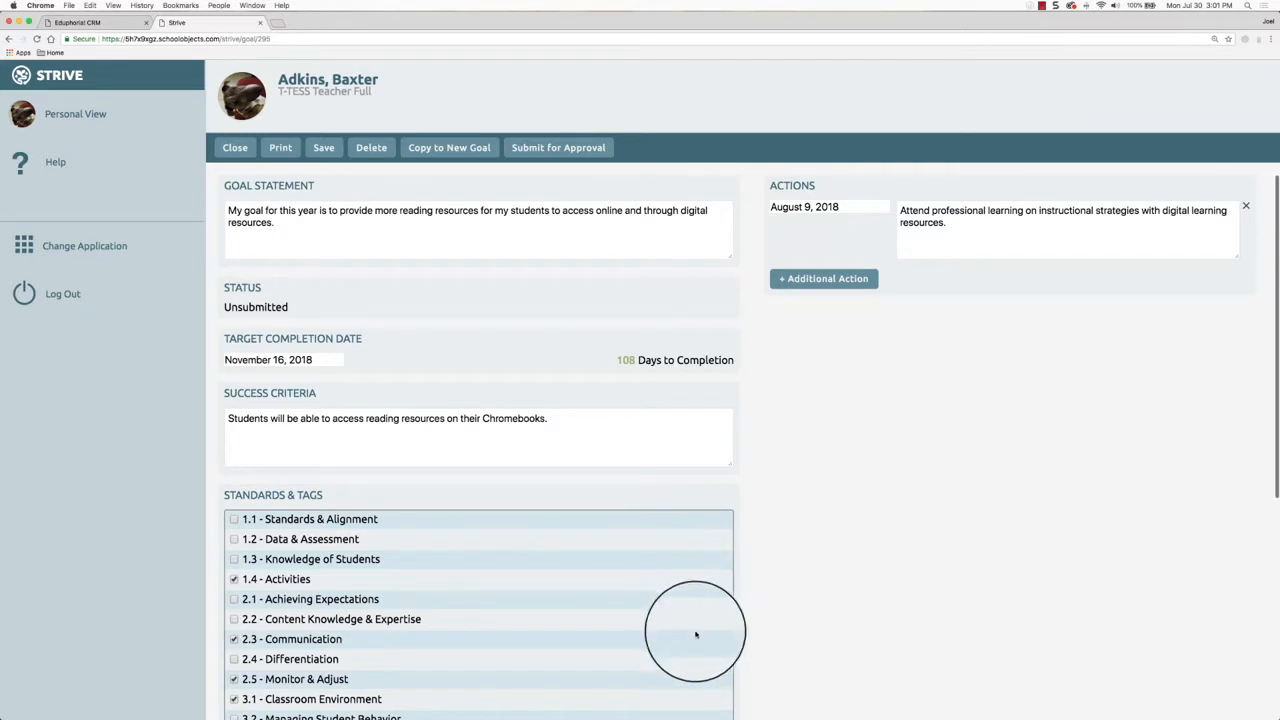
# - Submit the professional goal on digital reading resources for approval
pyautogui.click(556, 150)
pyautogui.click(722, 116)
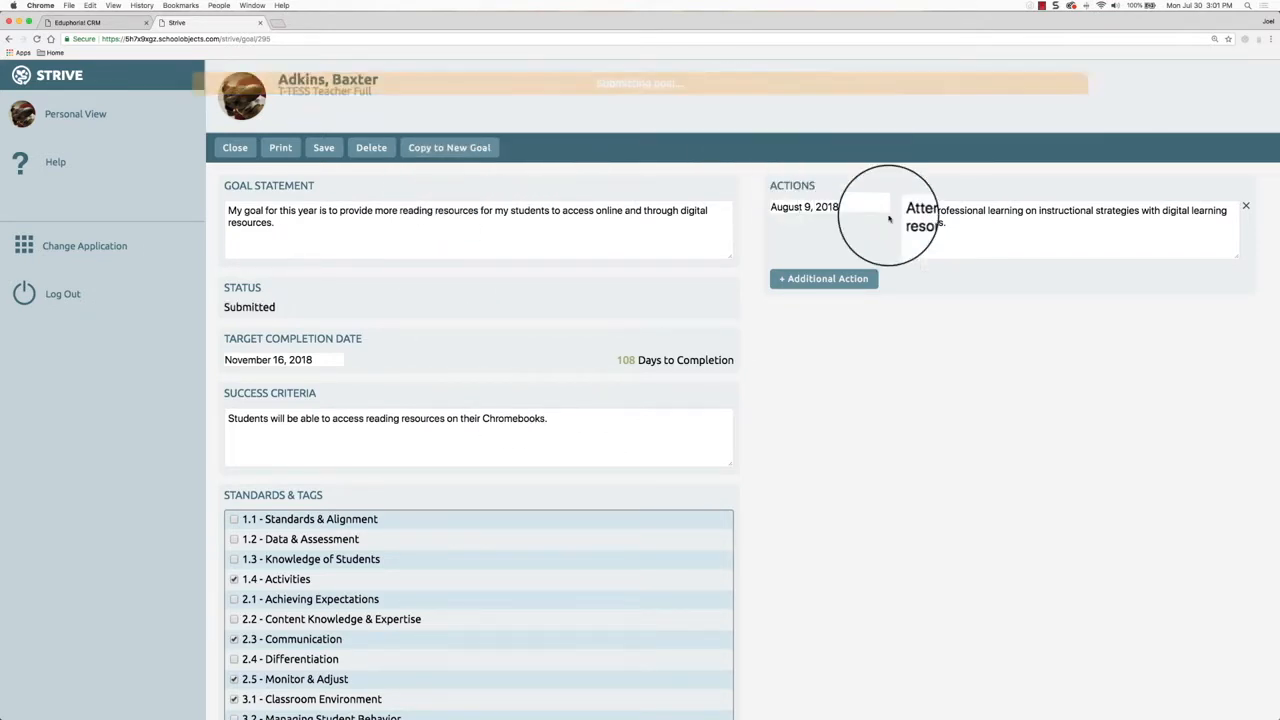
# - Close the submitted professional goal and remove the digital reading resources goal from the evaluation process
pyautogui.click(230, 148)
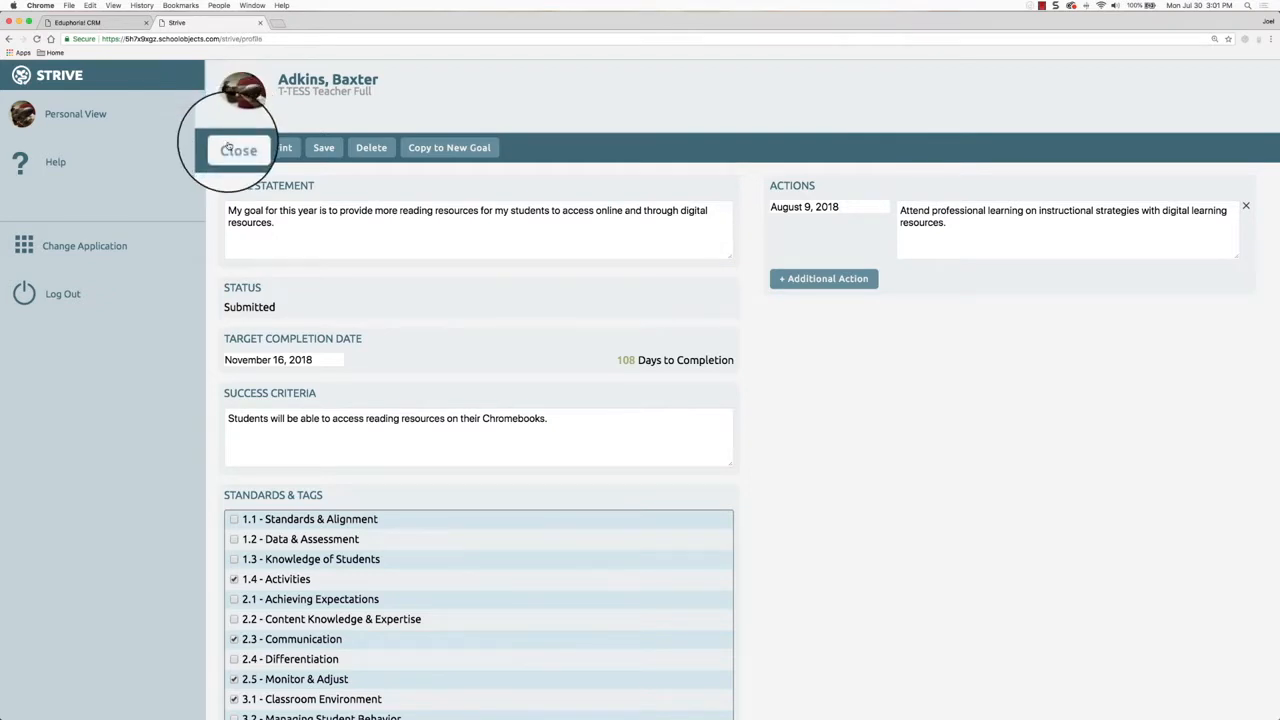
pyautogui.scroll(-3, 285, 370)
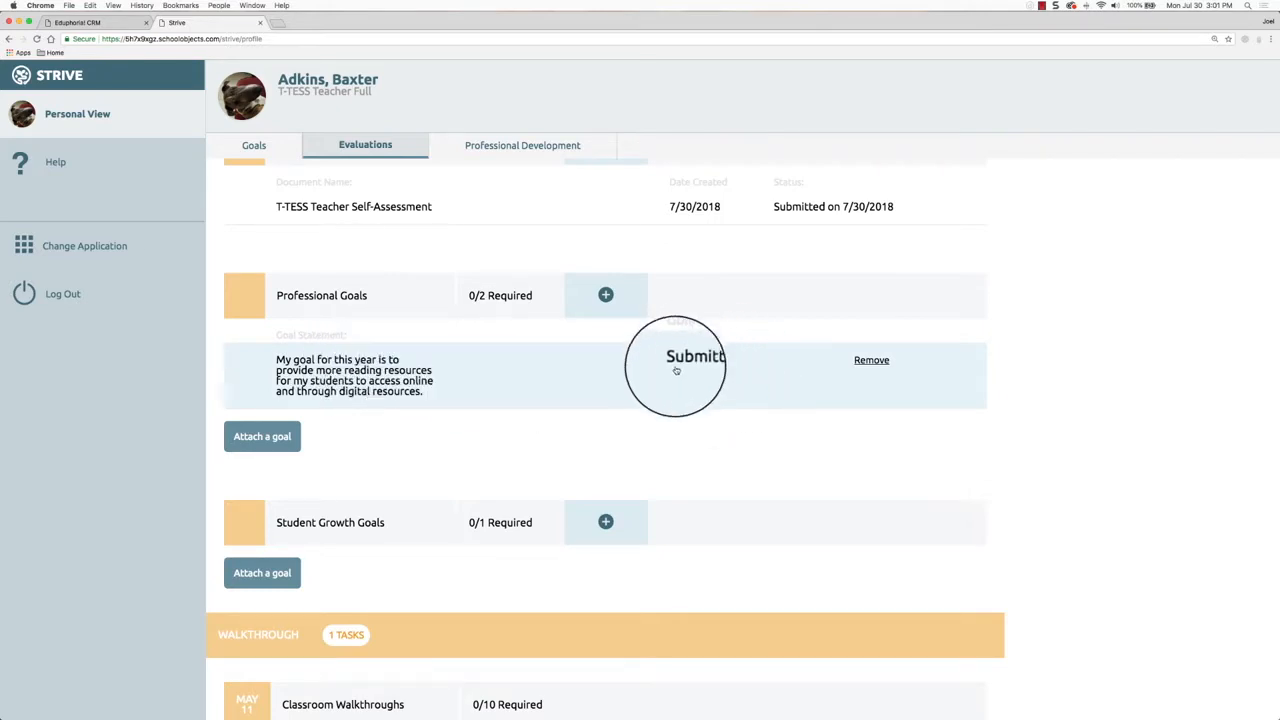
pyautogui.click(873, 362)
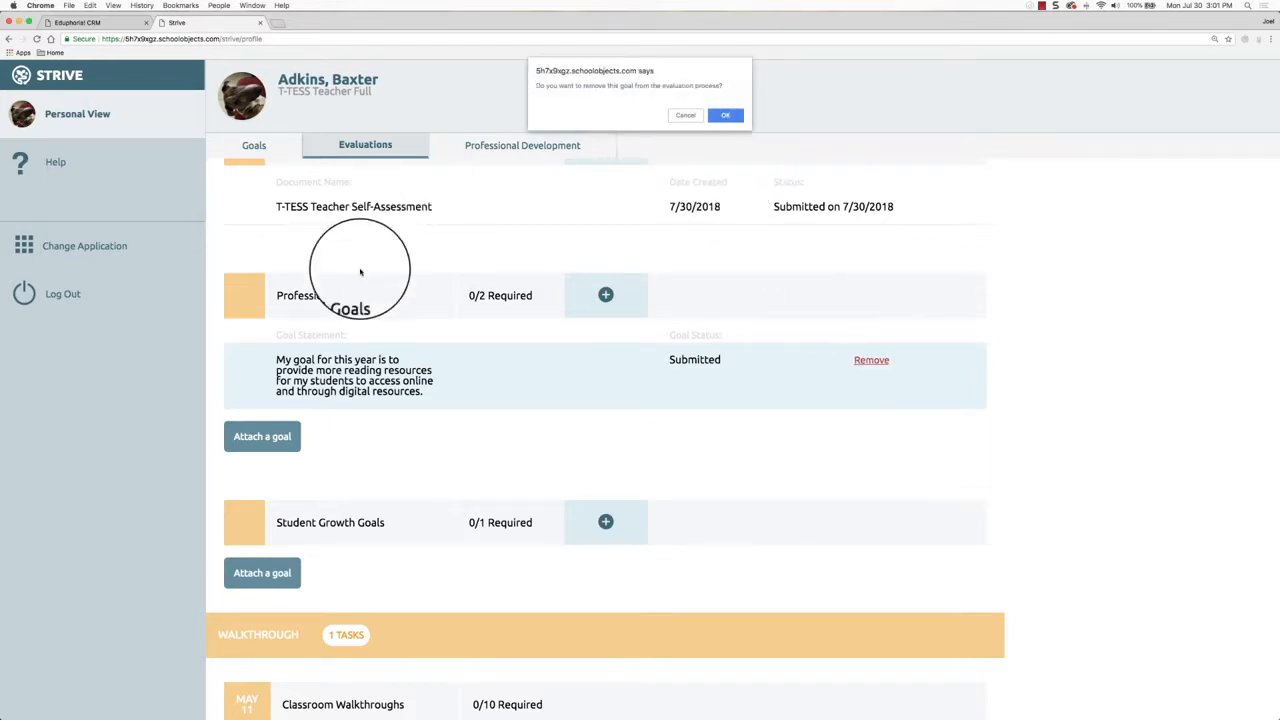
pyautogui.click(726, 116)
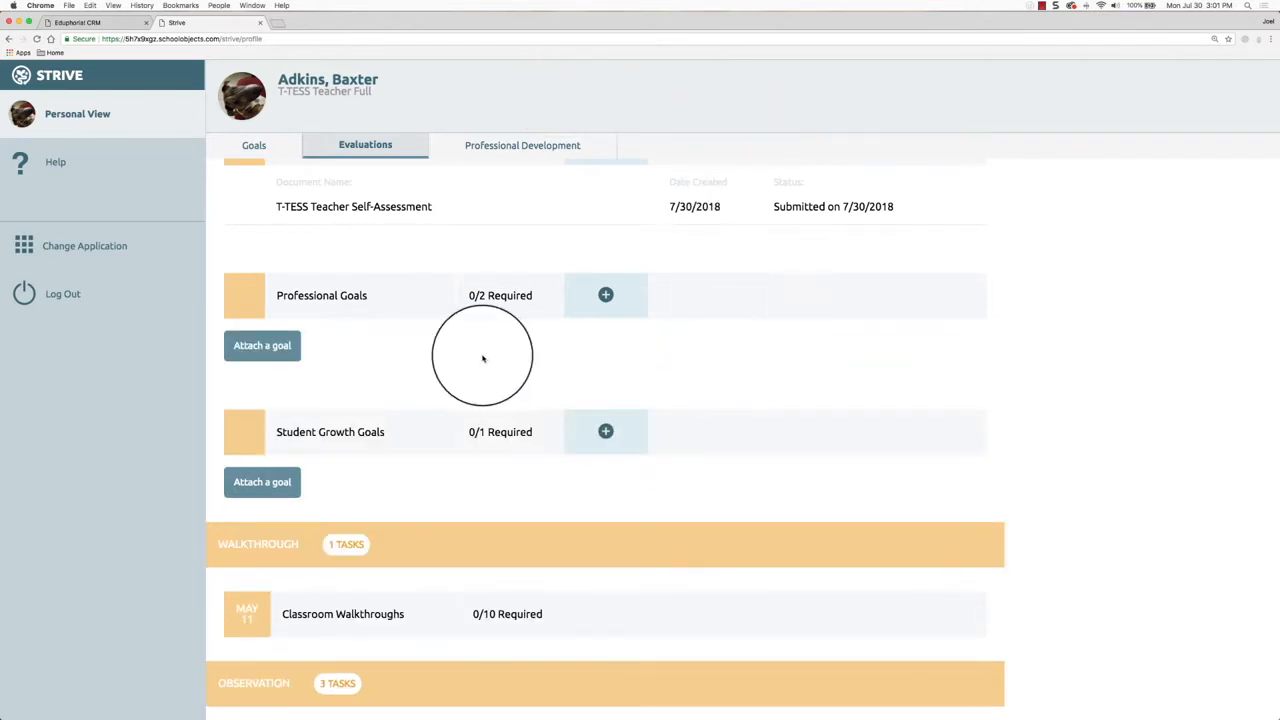
# - Find the digital reading resources goal in the overview of all goals, open it and look through its details
pyautogui.click(248, 146)
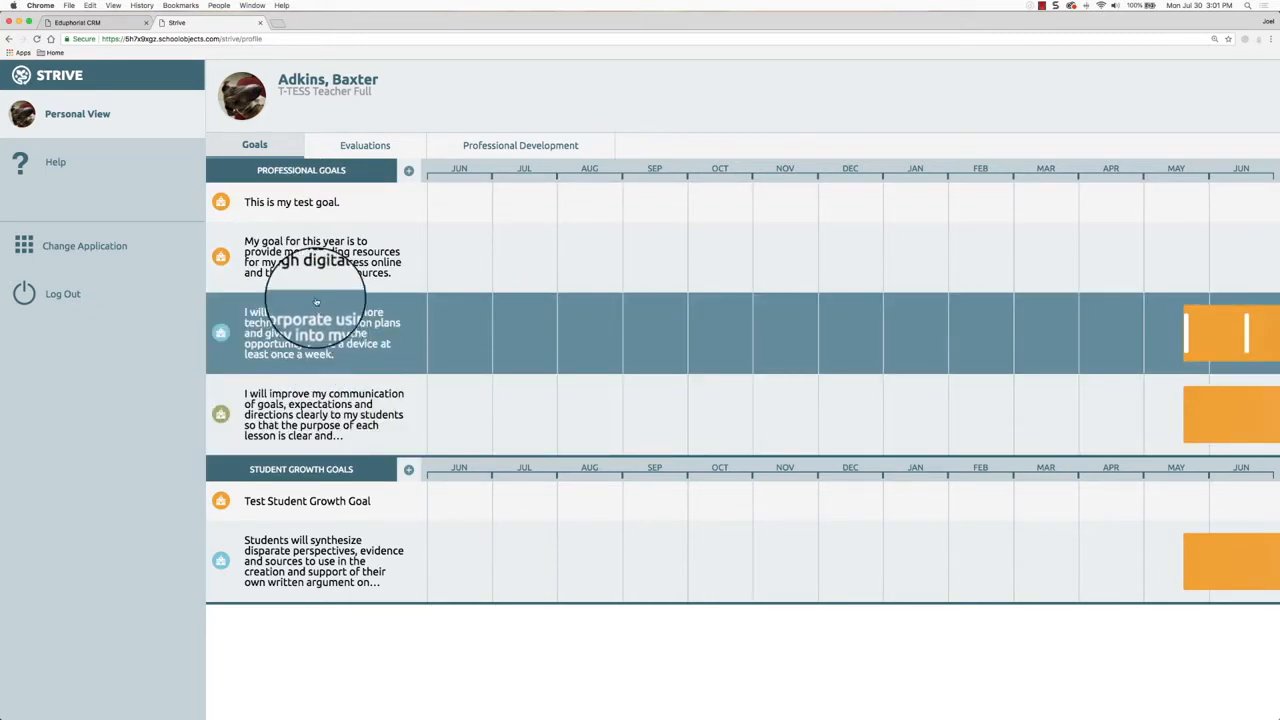
pyautogui.click(314, 265)
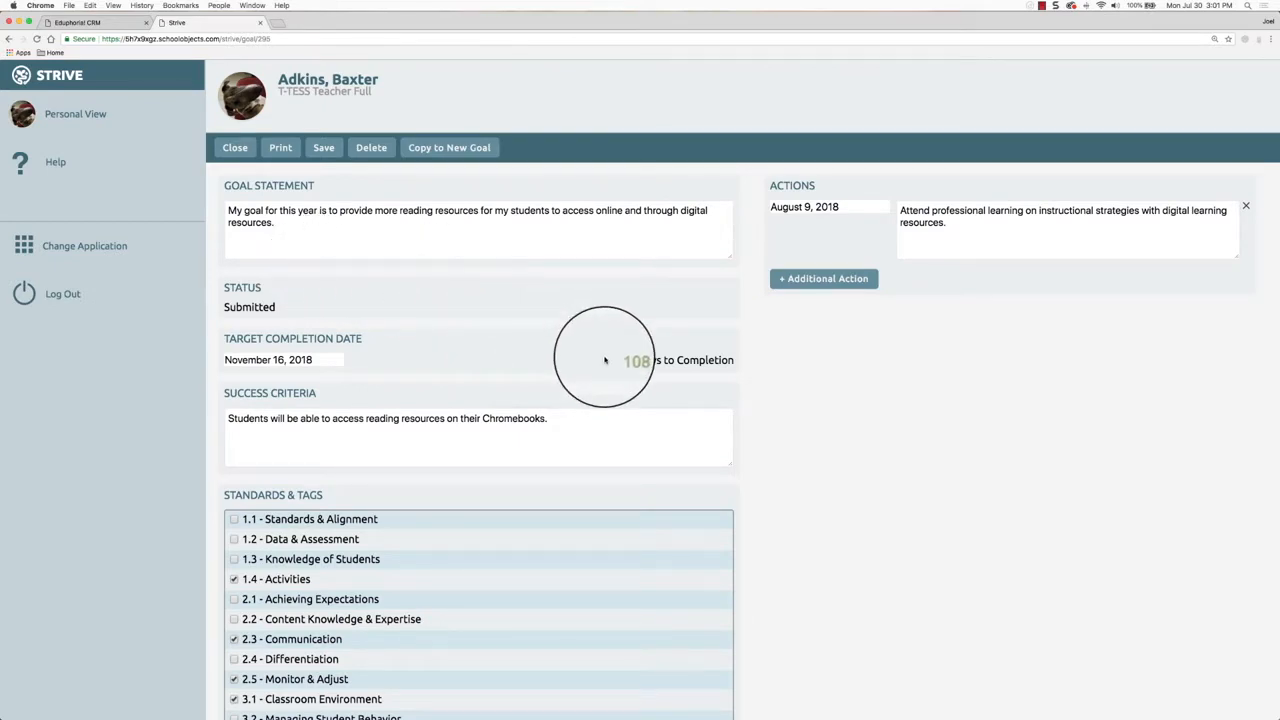
pyautogui.scroll(-5, 604, 365)
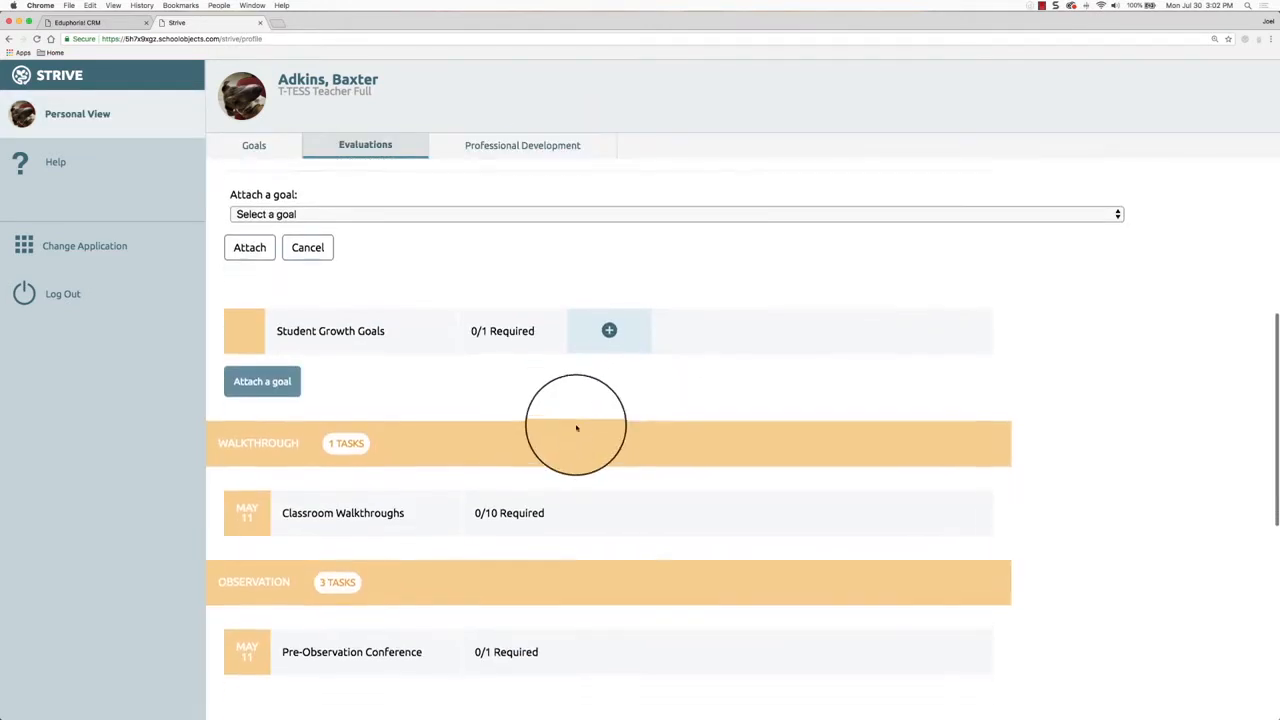
# - Start a new student growth goal from the evaluation process and go to its goal statement field
pyautogui.scroll(-1, 576, 427)
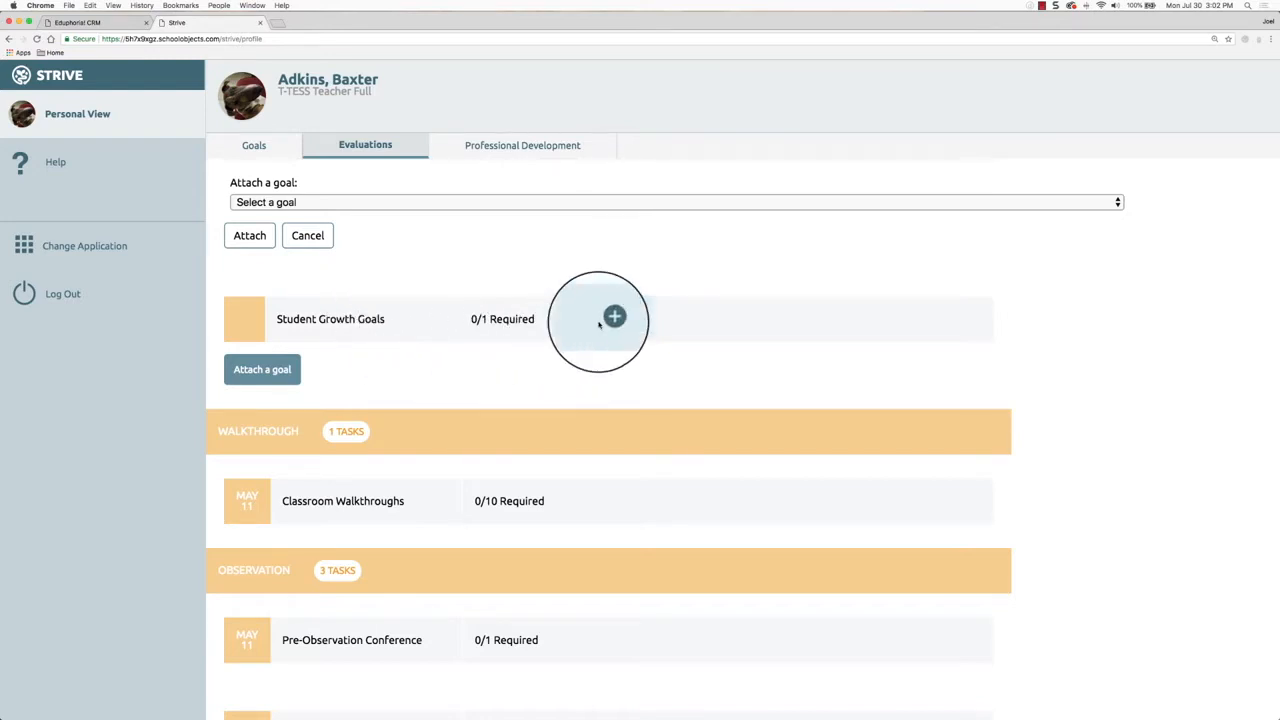
pyautogui.click(609, 318)
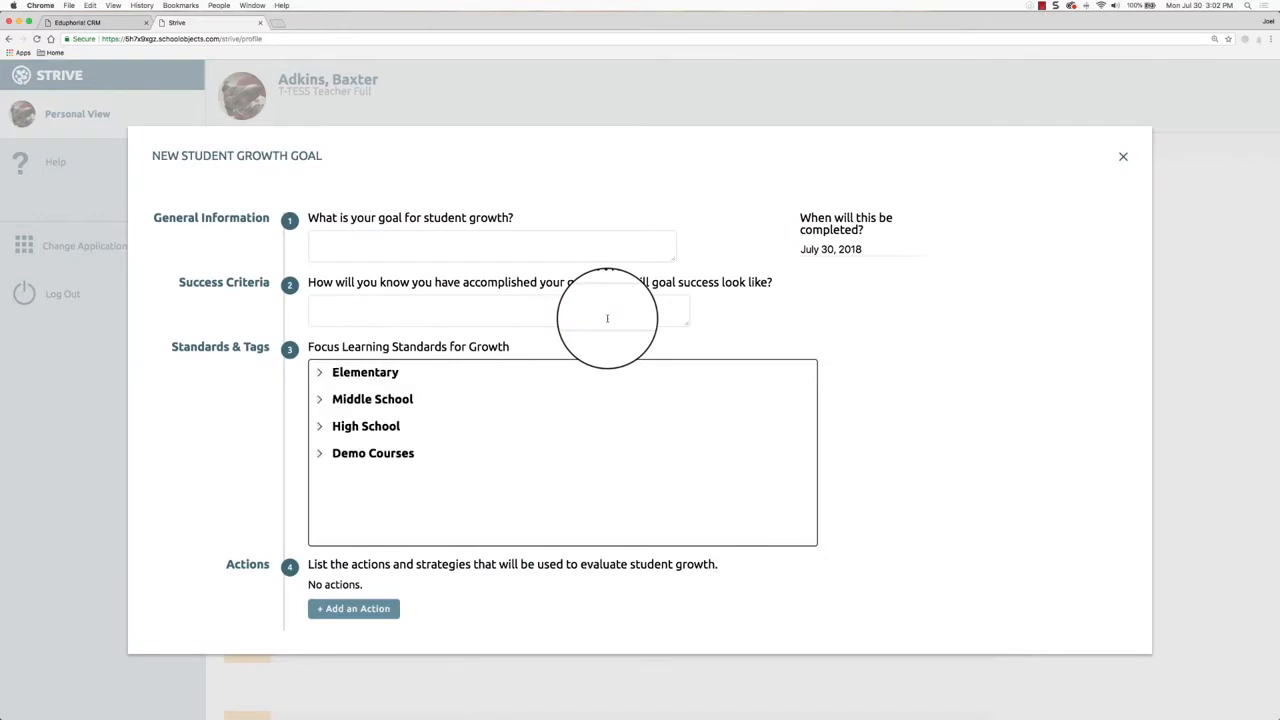
pyautogui.click(436, 248)
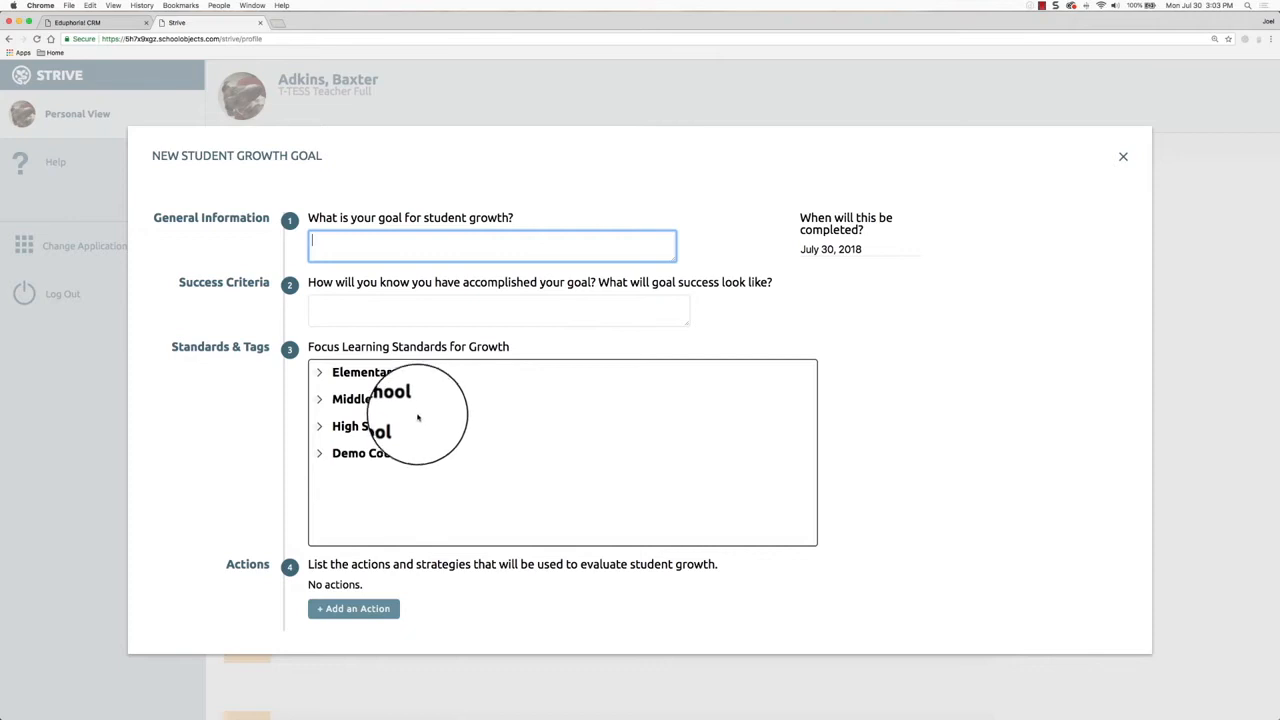
# - Select focus standards 6.1(B), 6.1(C), 6.1(E), 6.2(A), 6.2(E) and 6.3(A) from Middle School ESL, Spanish Language Arts (SLA) and Reading, Grade 6
pyautogui.click(319, 400)
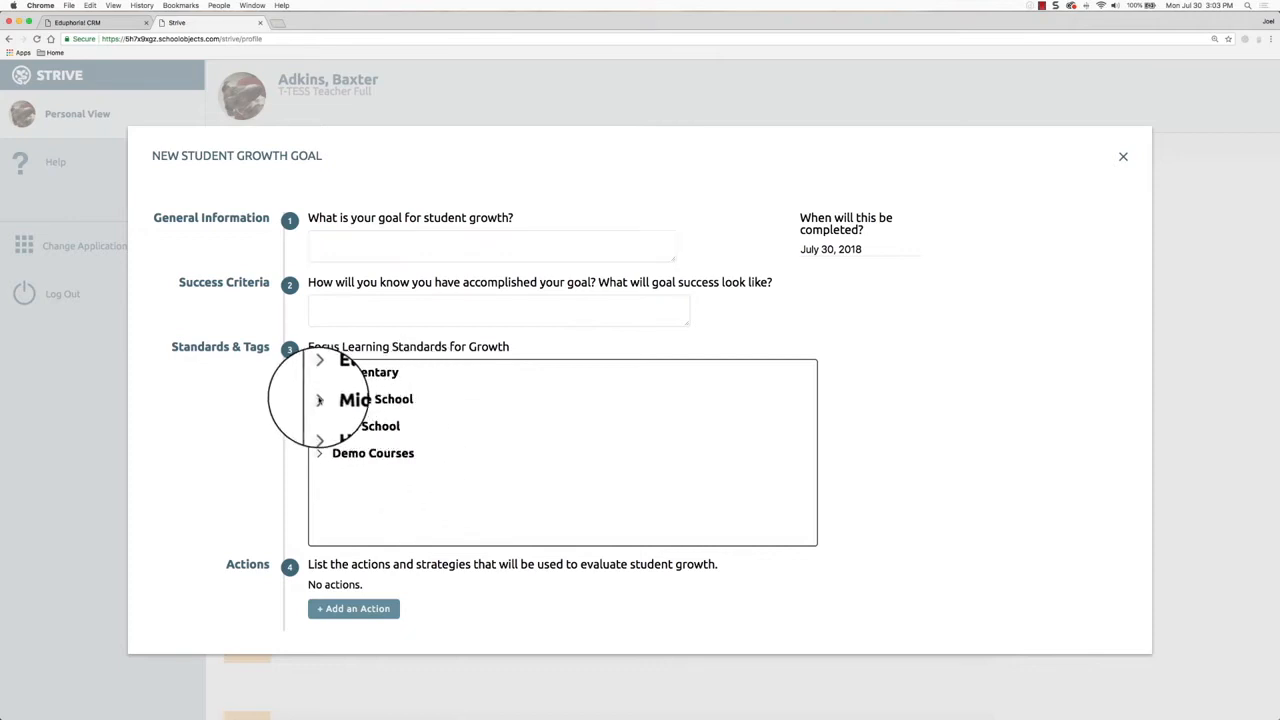
pyautogui.scroll(-2, 494, 491)
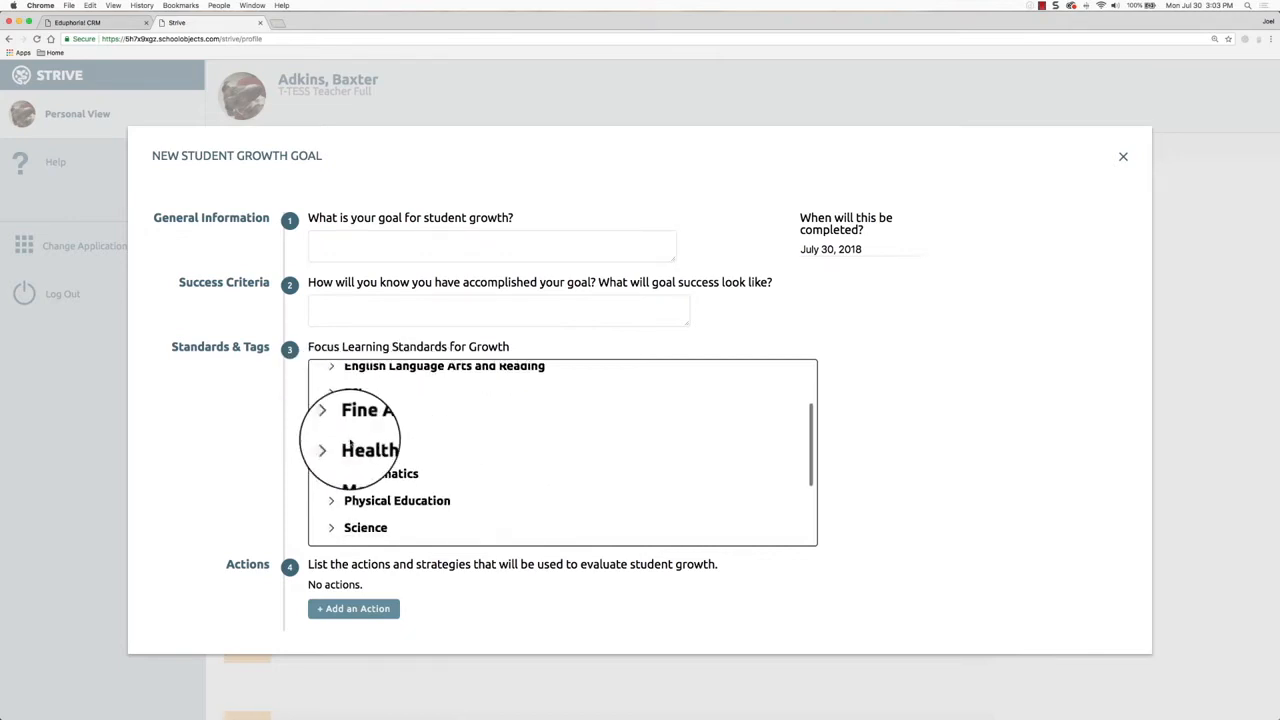
pyautogui.click(331, 393)
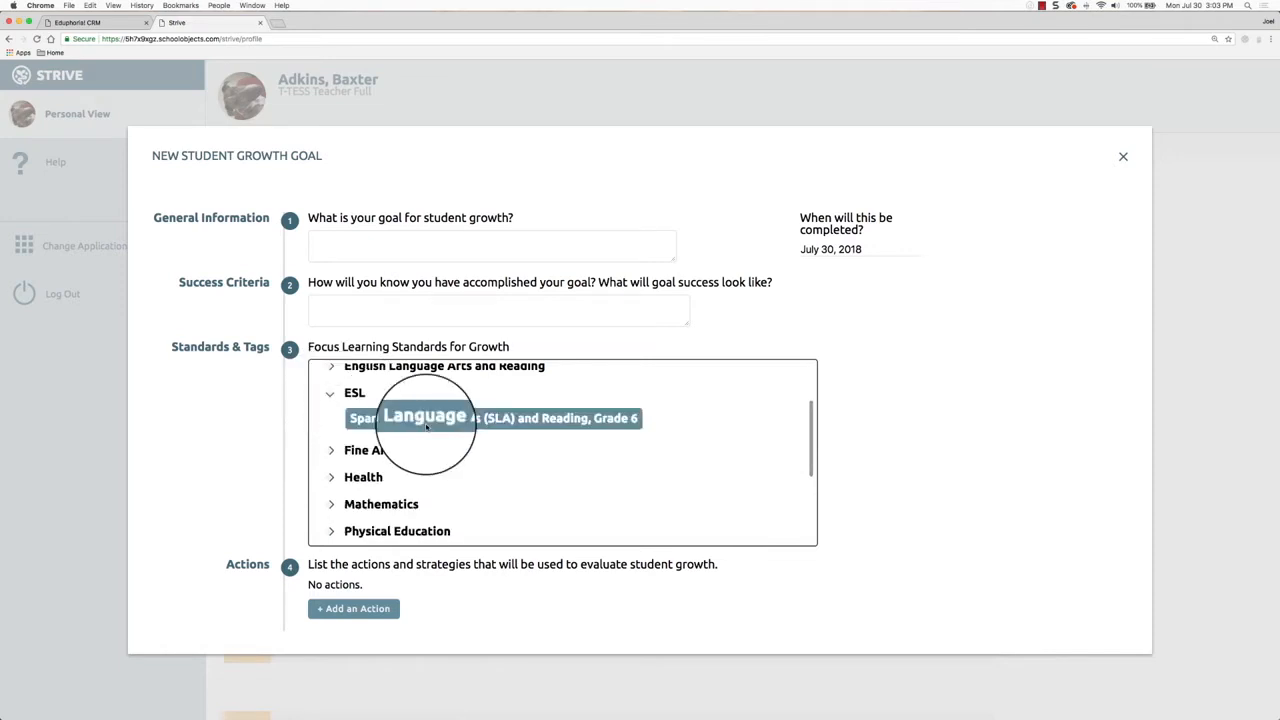
pyautogui.click(480, 419)
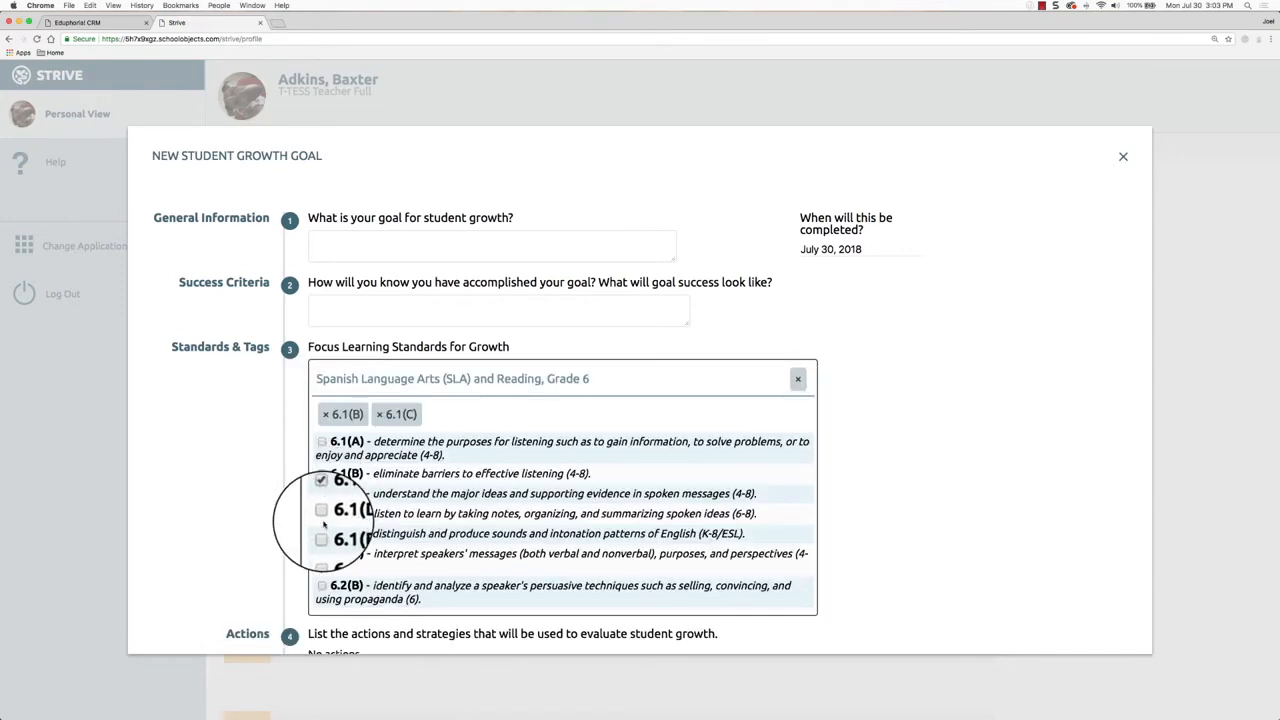
pyautogui.click(322, 533)
pyautogui.click(322, 553)
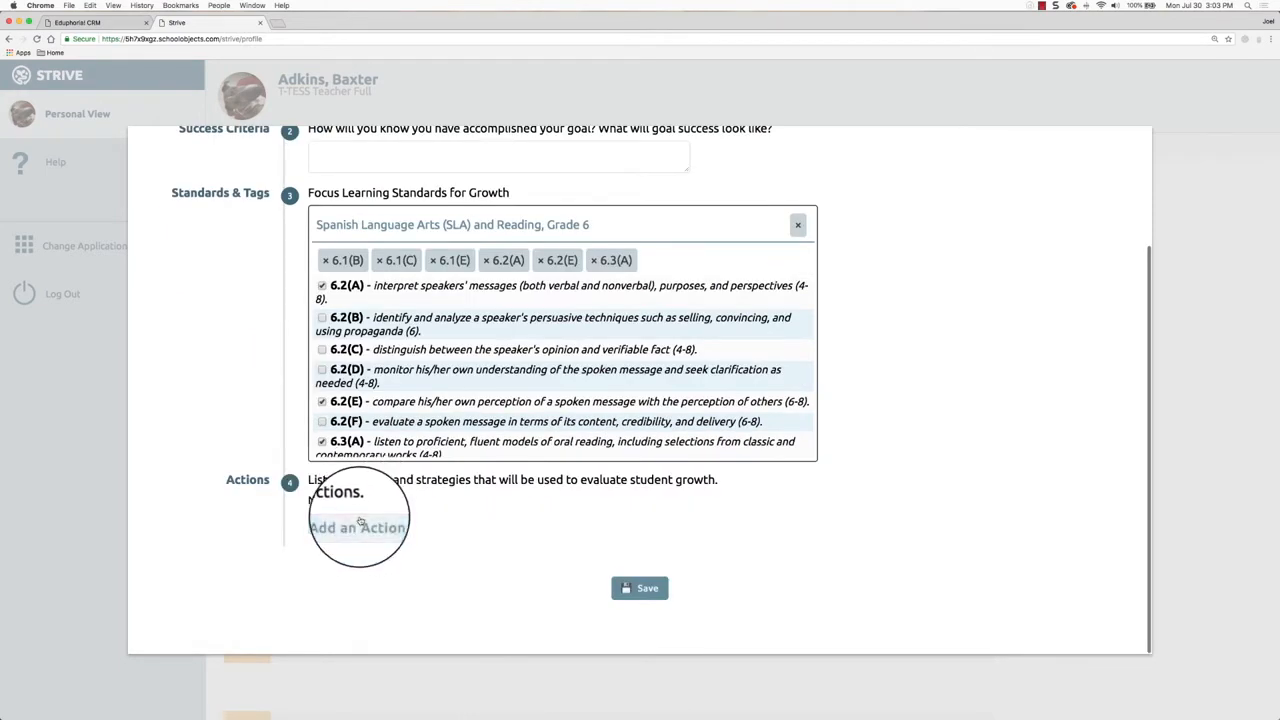
pyautogui.scroll(3, 600, 508)
pyautogui.scroll(-5, 600, 505)
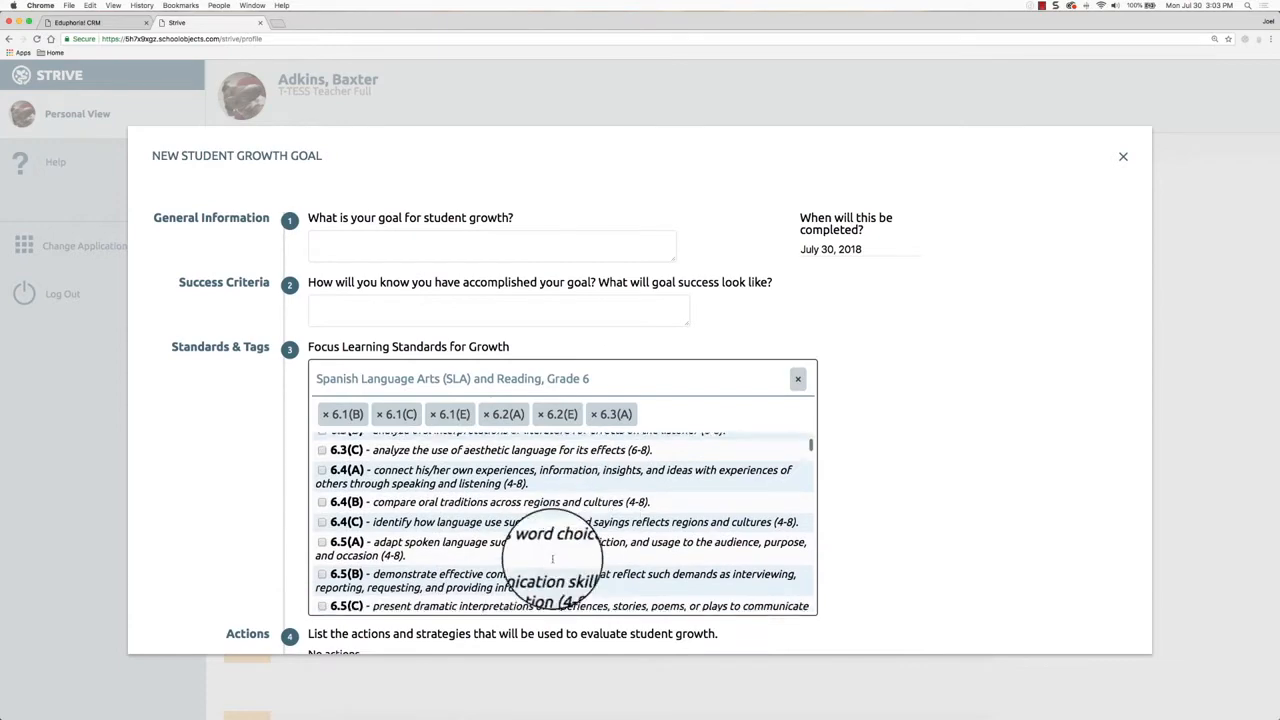
pyautogui.scroll(-3, 300, 520)
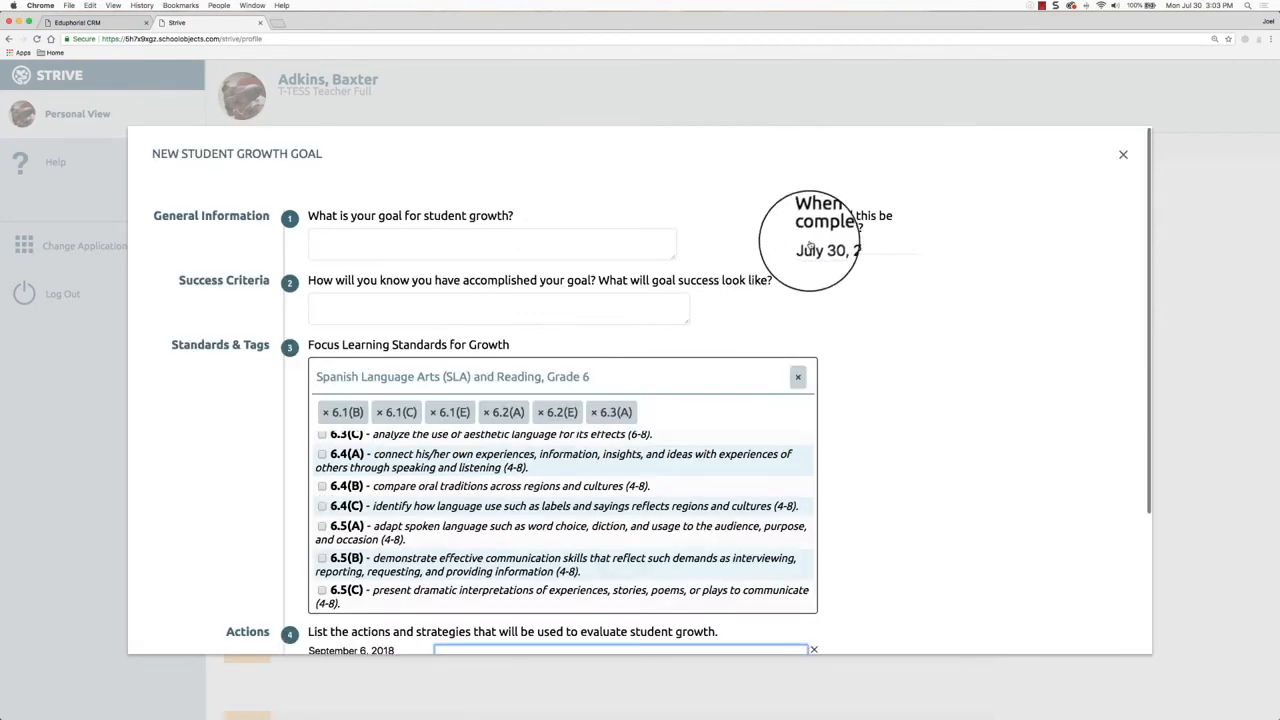
# - Set the student growth goal's completion date to April 12, 2019
pyautogui.click(824, 246)
pyautogui.click(1025, 266)
pyautogui.click(1022, 268)
pyautogui.click(1022, 268)
pyautogui.click(1021, 269)
pyautogui.click(1021, 269)
pyautogui.click(1020, 270)
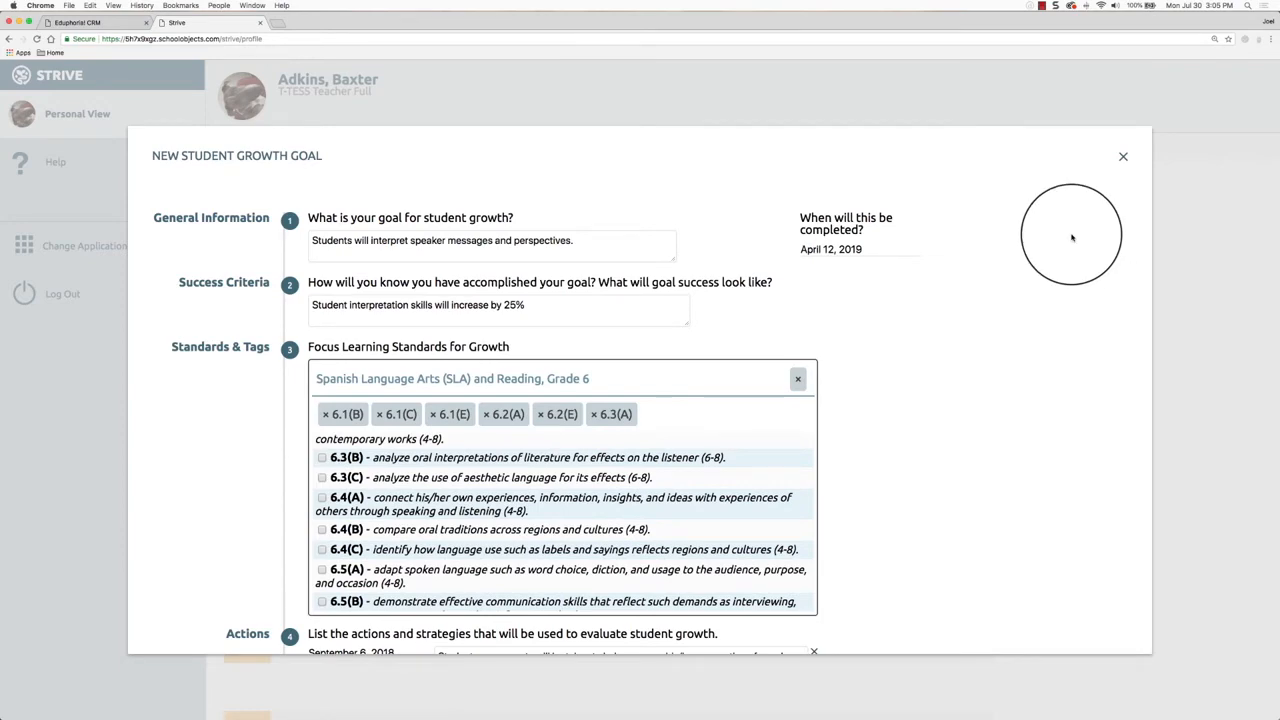
# - Check the student growth goal's success criteria, standards and action, and save the goal
pyautogui.scroll(-3, 1069, 255)
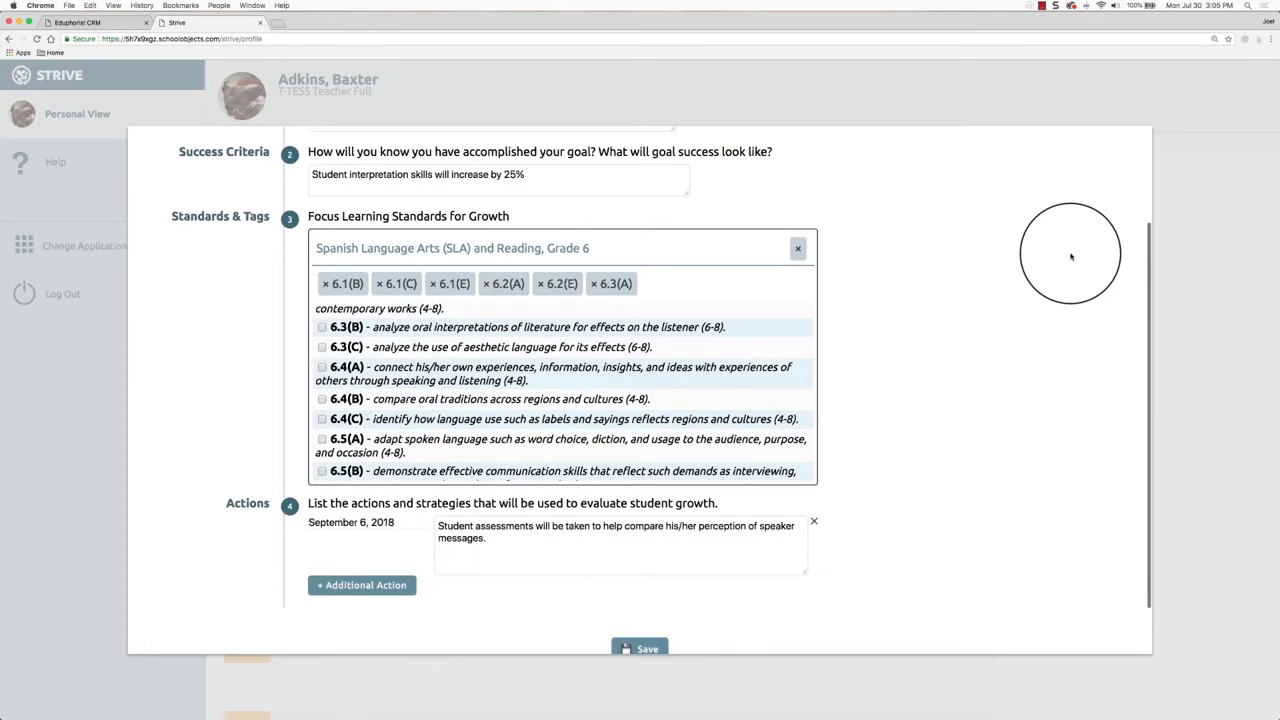
pyautogui.scroll(-2, 1074, 427)
pyautogui.click(648, 588)
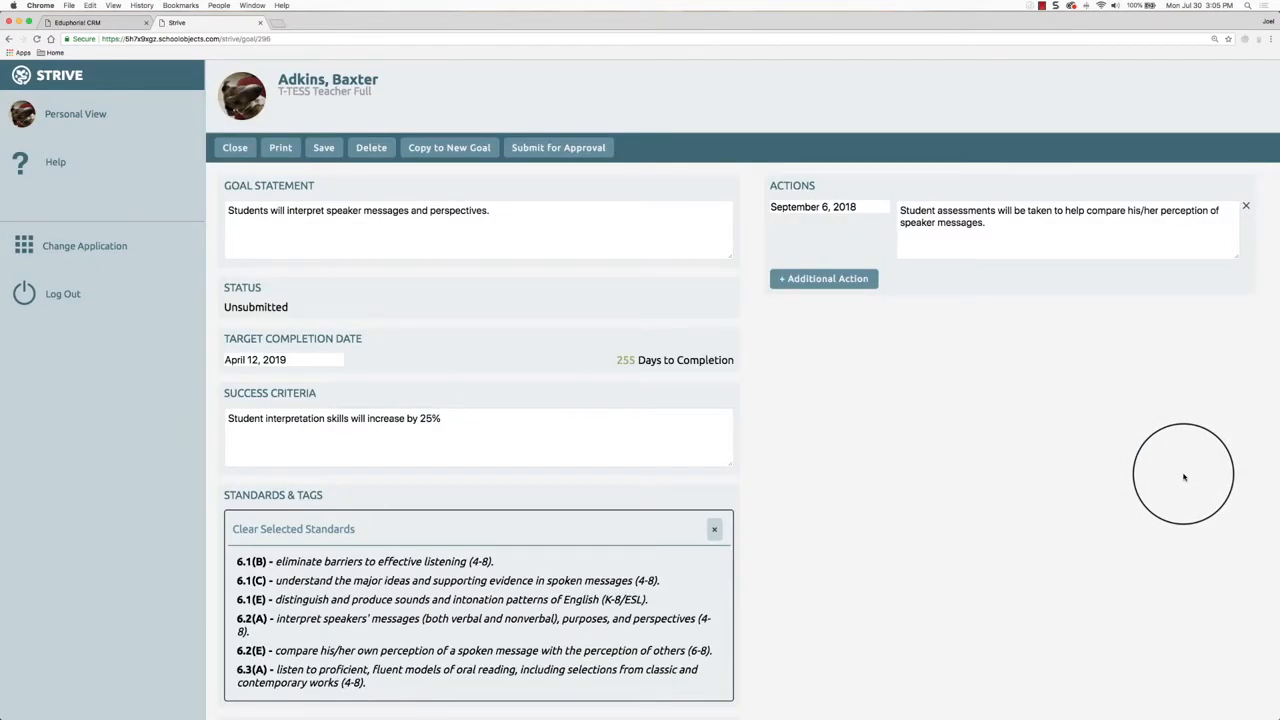
# - Examine the saved student growth goal's standards, messages and evidence sections, including the evidence types, keeping Text as the evidence type
pyautogui.scroll(-3, 1184, 477)
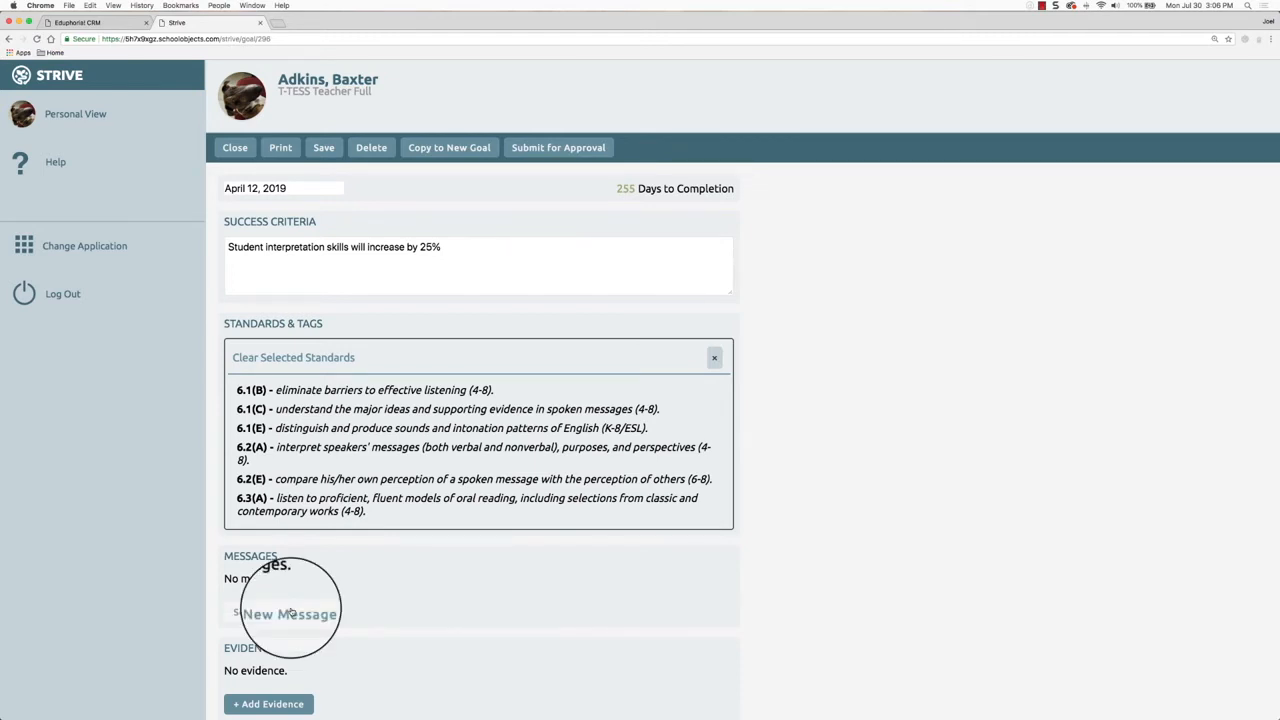
pyautogui.scroll(-1, 420, 600)
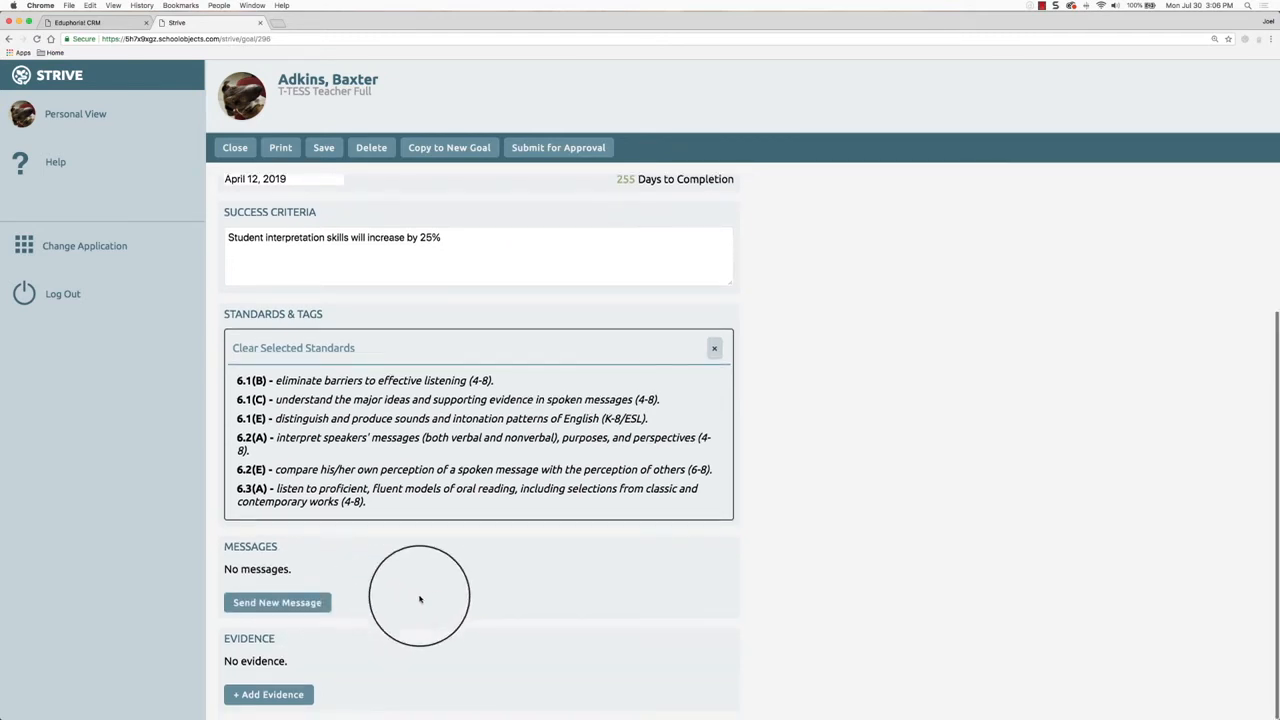
pyautogui.click(296, 697)
pyautogui.click(322, 685)
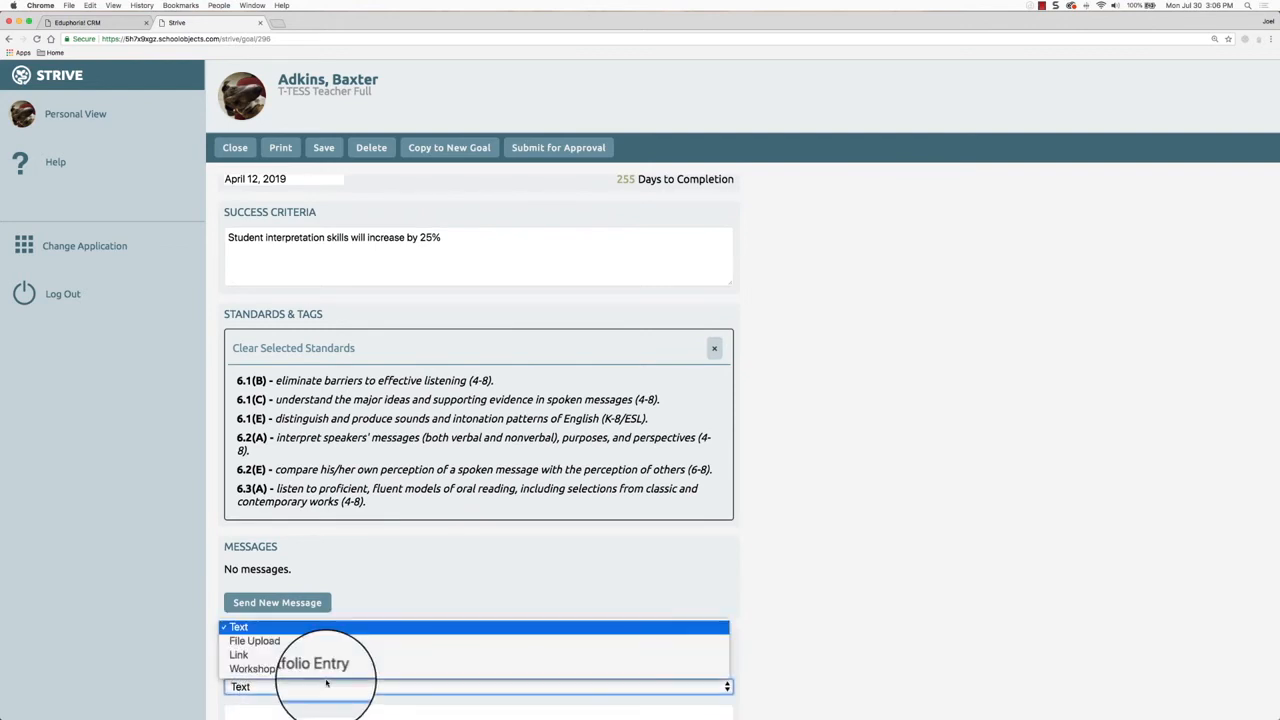
pyautogui.click(326, 683)
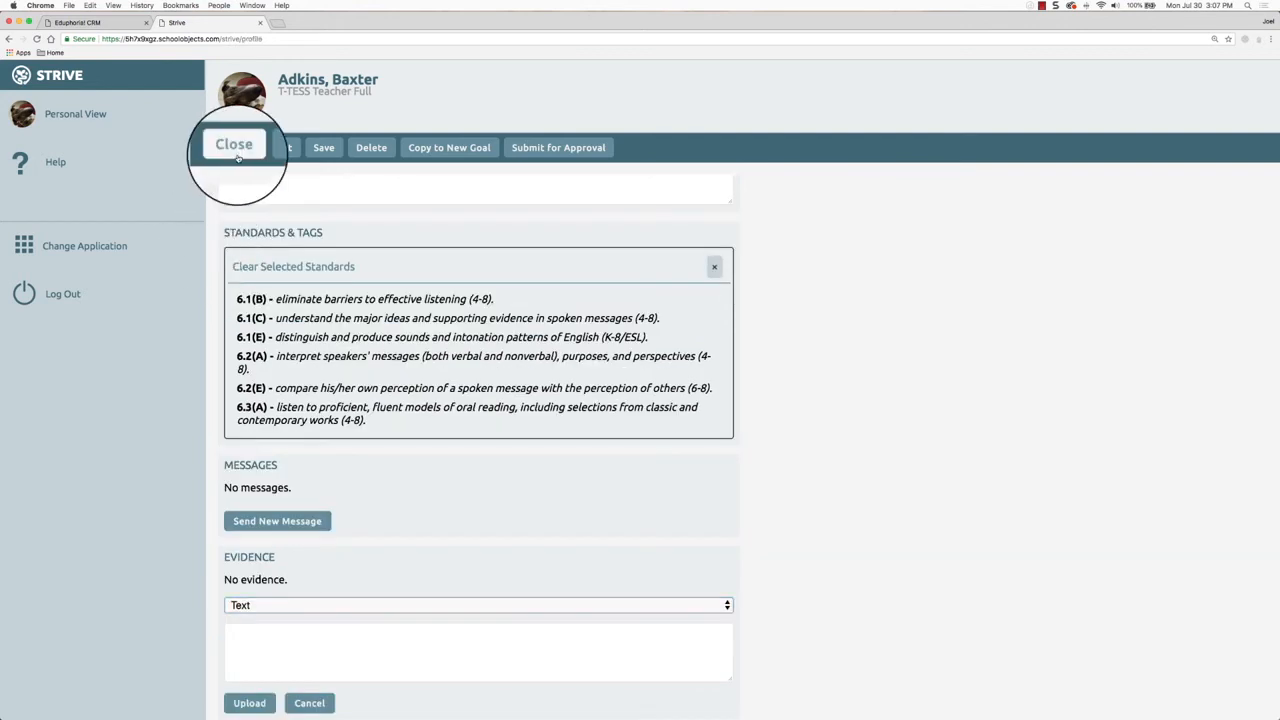
# - Close the student growth goal, look over the goal-setting tasks and view the overview of all goals
pyautogui.click(235, 147)
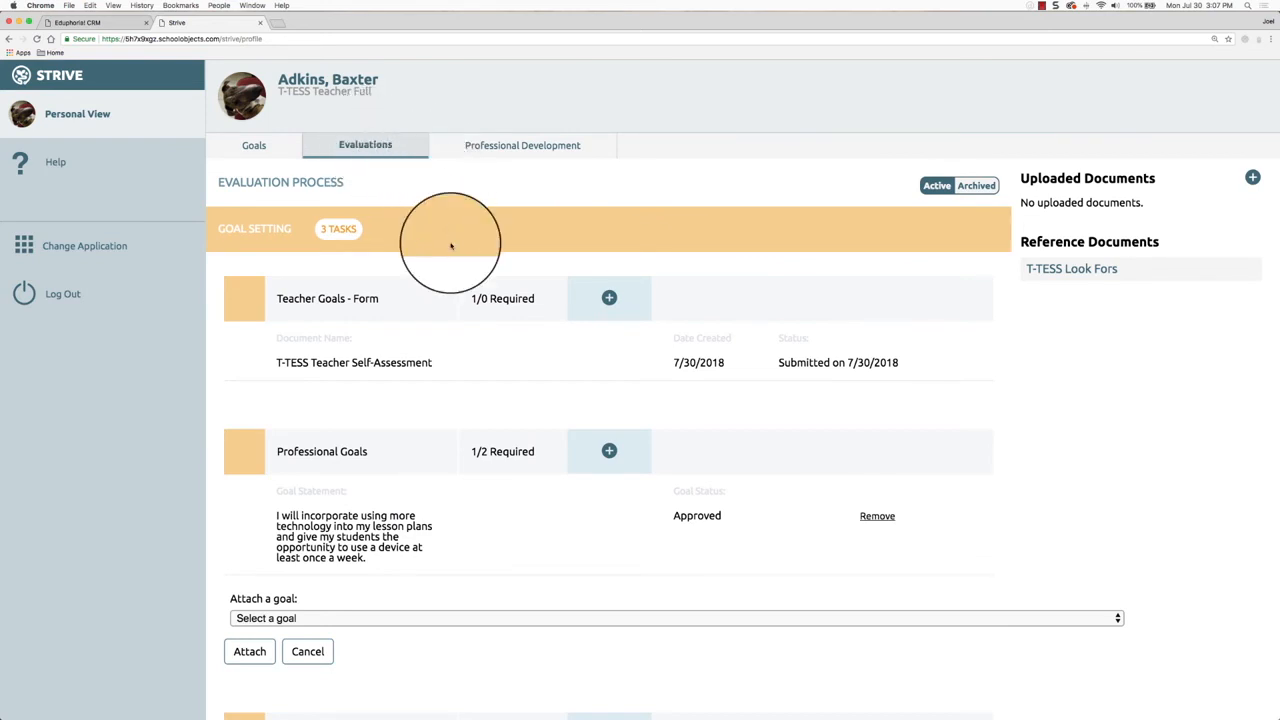
pyautogui.scroll(-3, 449, 249)
pyautogui.click(250, 145)
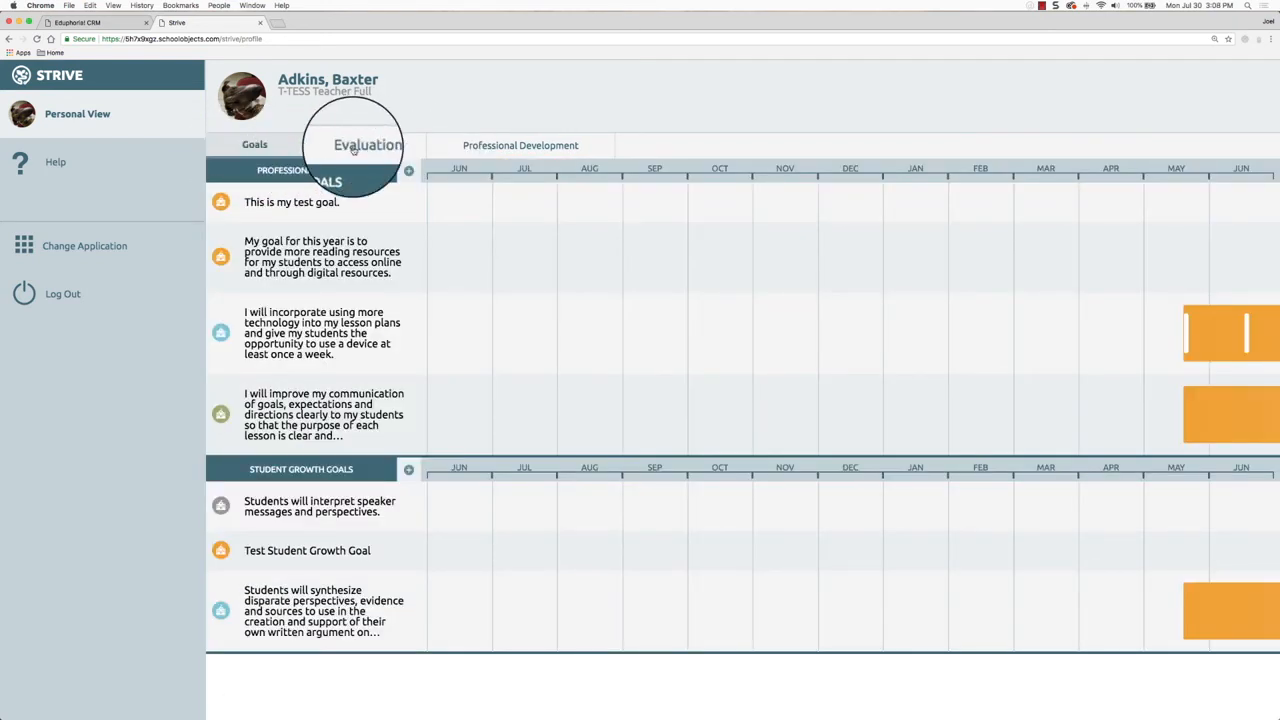